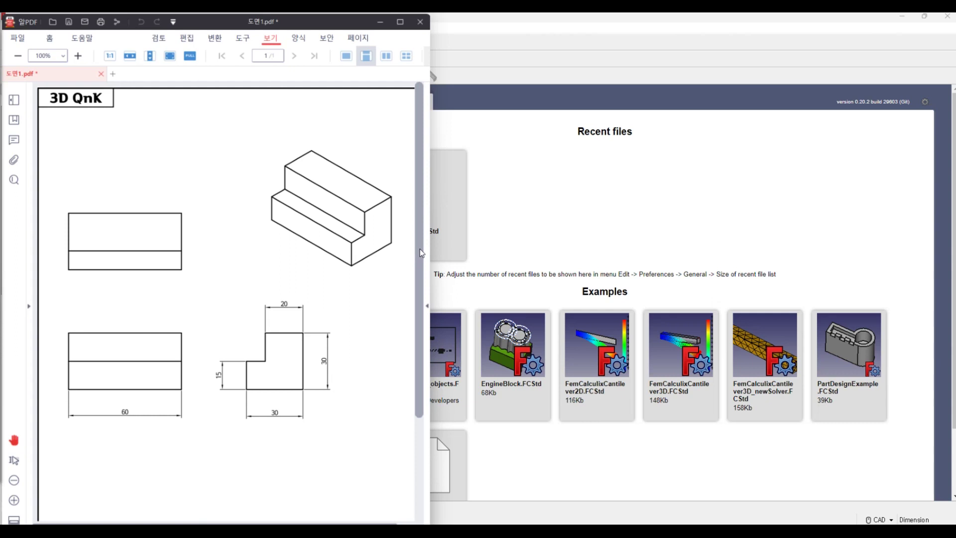
Review the stepped block drawing's 60, 30, 20 and 15 dimensions, then minimize the PDF viewer
{"action": "scroll", "coordinate": [419, 250], "scroll_direction": "down", "scroll_amount": 2}
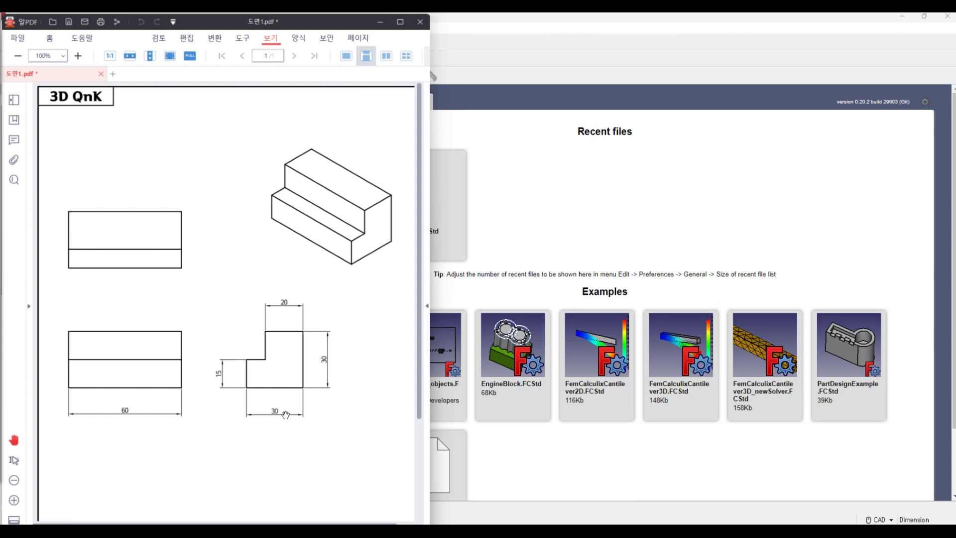
{"action": "left_click", "coordinate": [380, 21]}
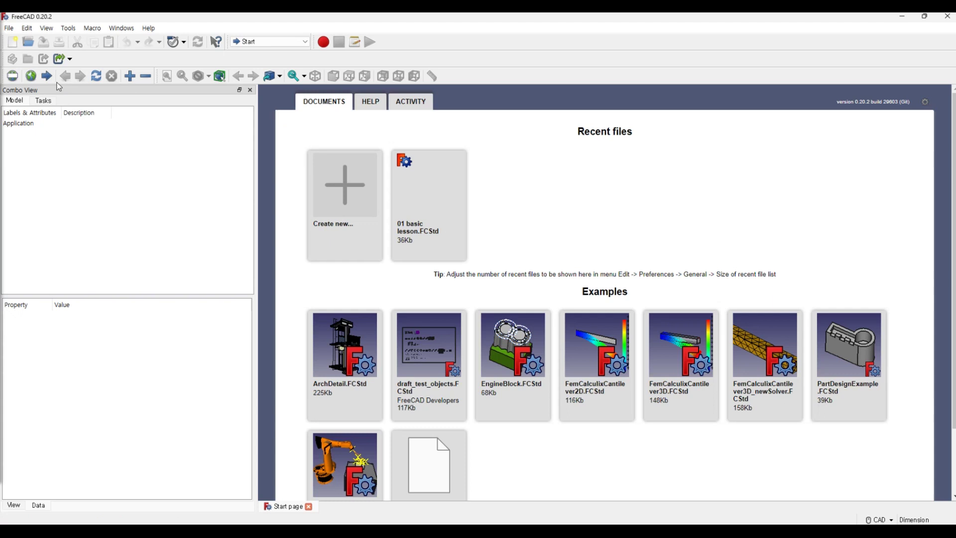
Browse the File menu, dismiss it, and create a new empty Unnamed document
{"action": "left_click", "coordinate": [12, 28]}
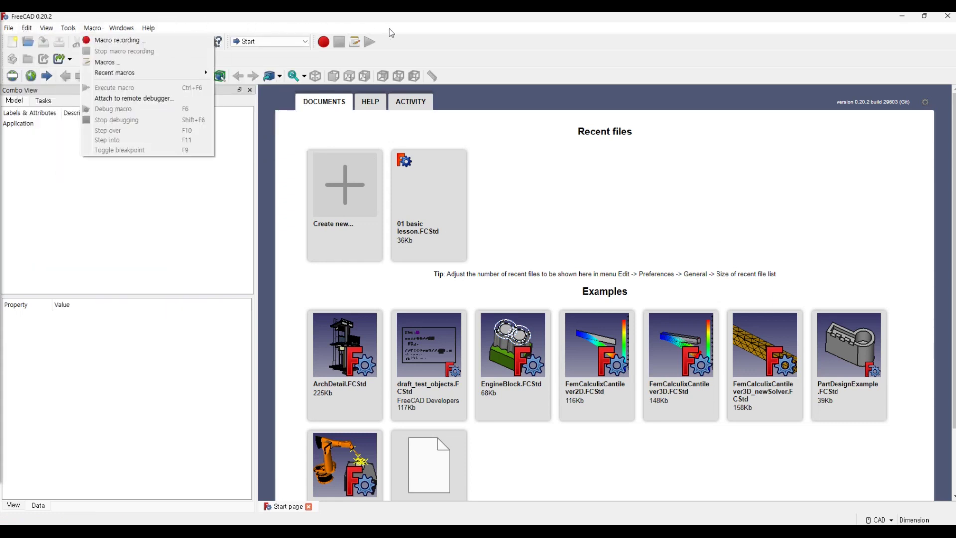
{"action": "left_click", "coordinate": [487, 144]}
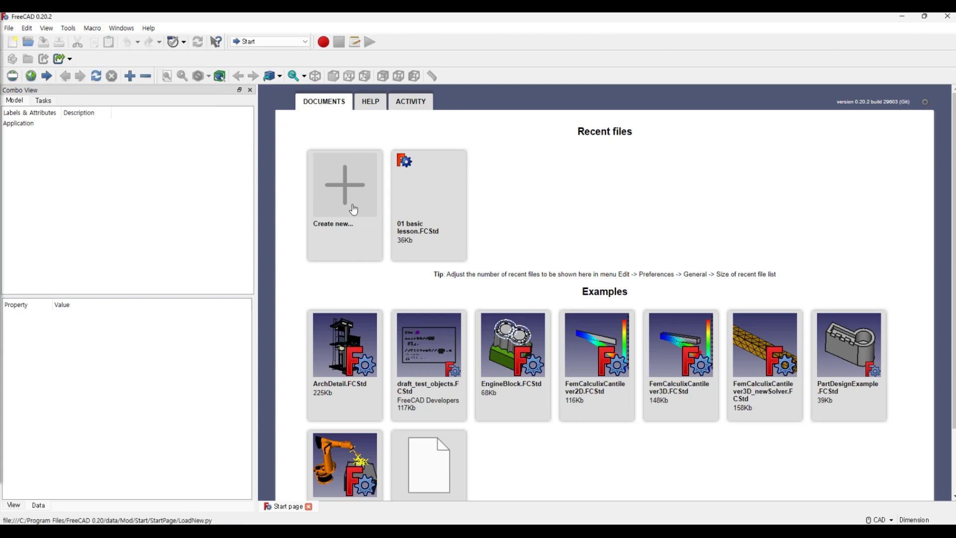
{"action": "left_click", "coordinate": [344, 190]}
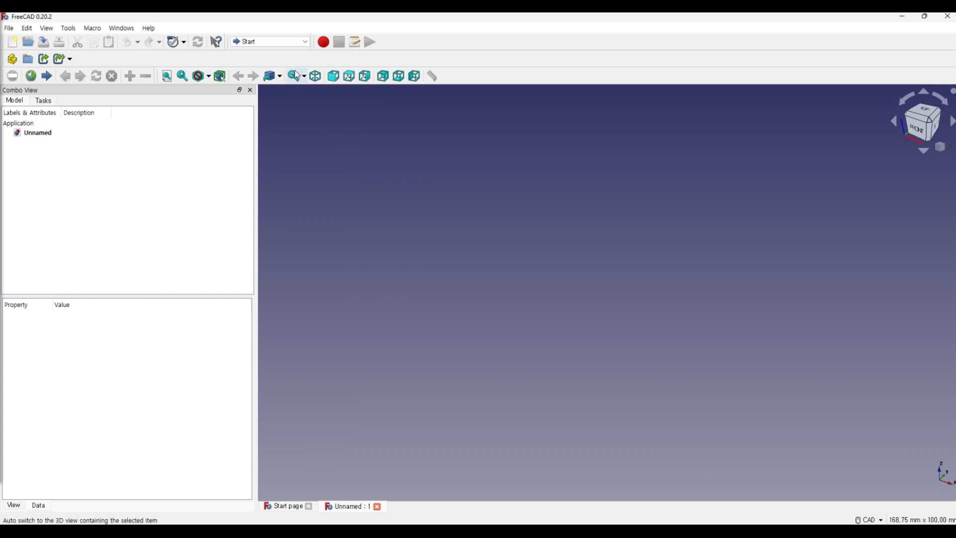
Switch the new document to the Part Design workbench
{"action": "left_click", "coordinate": [309, 43]}
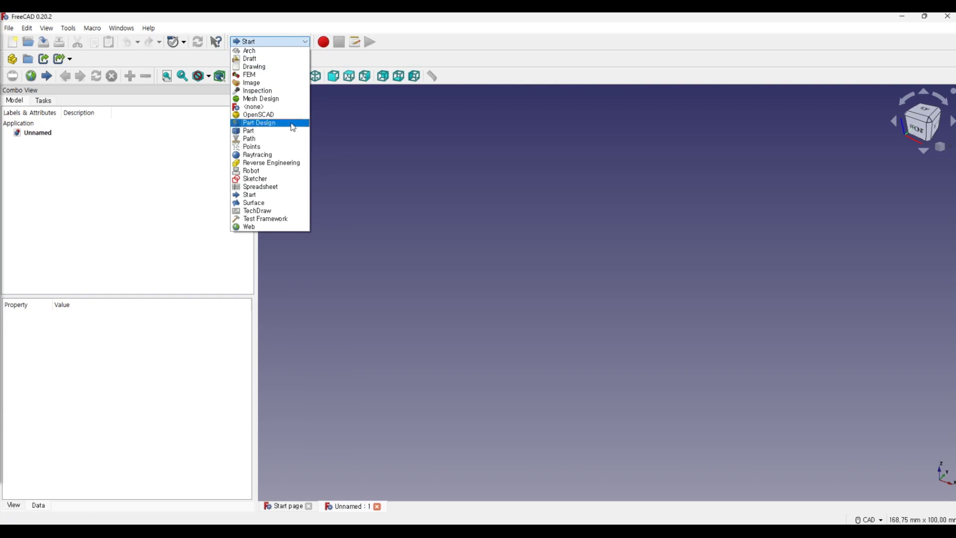
{"action": "left_click", "coordinate": [293, 127]}
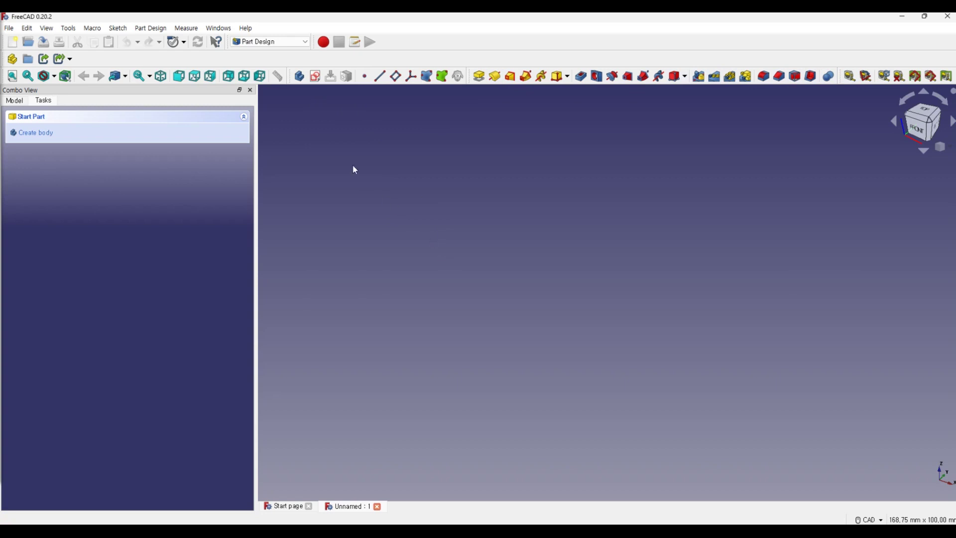
{"action": "left_click", "coordinate": [321, 77]}
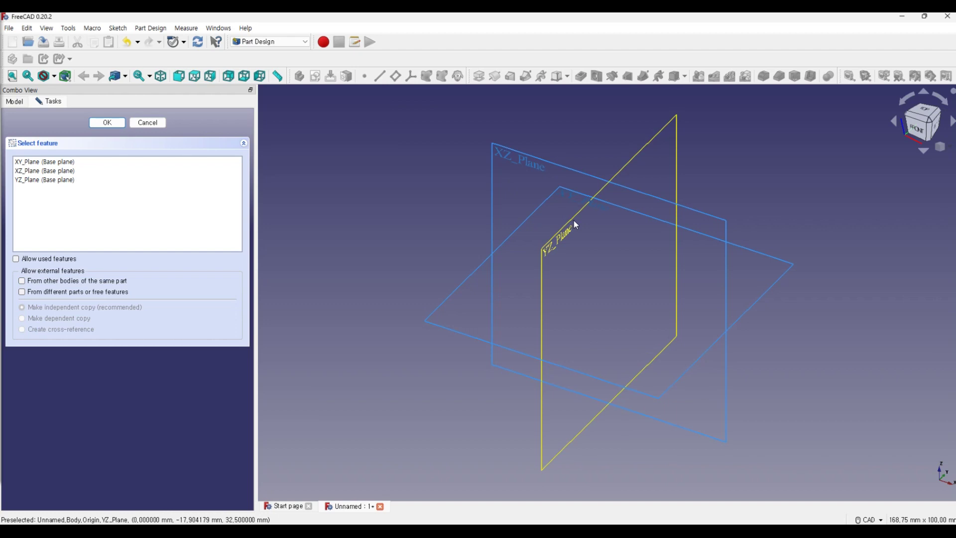
Place the new sketch on the XY_Plane
{"action": "left_click", "coordinate": [549, 198]}
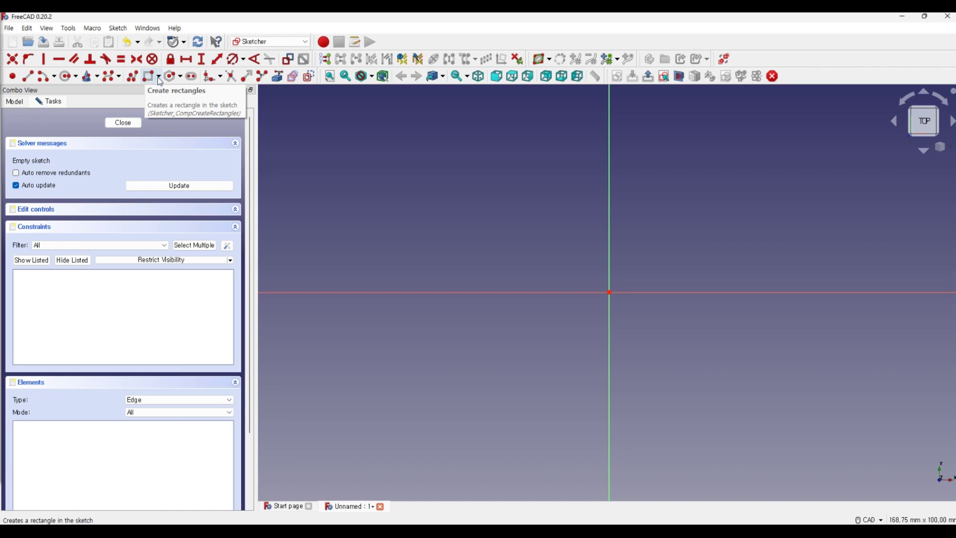
{"action": "left_click", "coordinate": [159, 78]}
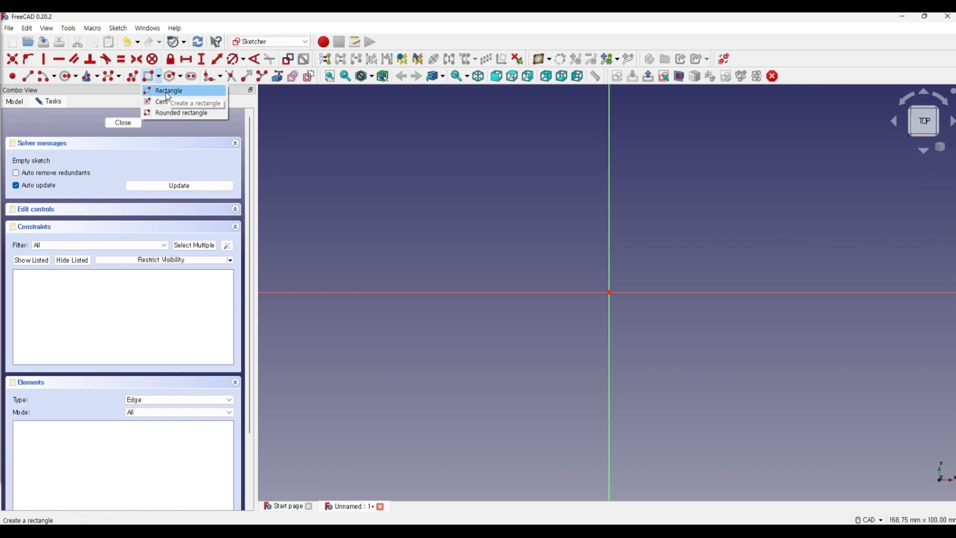
{"action": "left_click", "coordinate": [182, 114]}
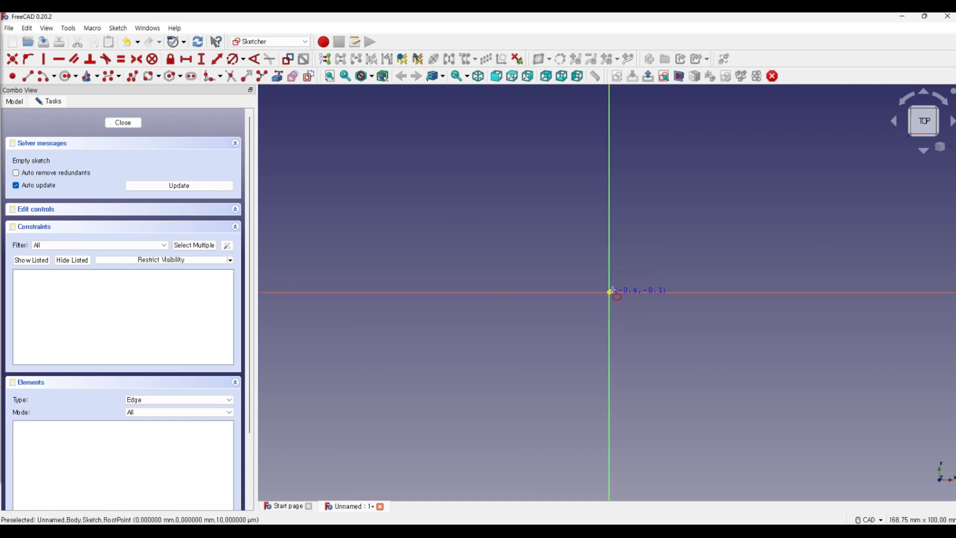
{"action": "left_click", "coordinate": [561, 344]}
{"action": "left_click", "coordinate": [743, 212]}
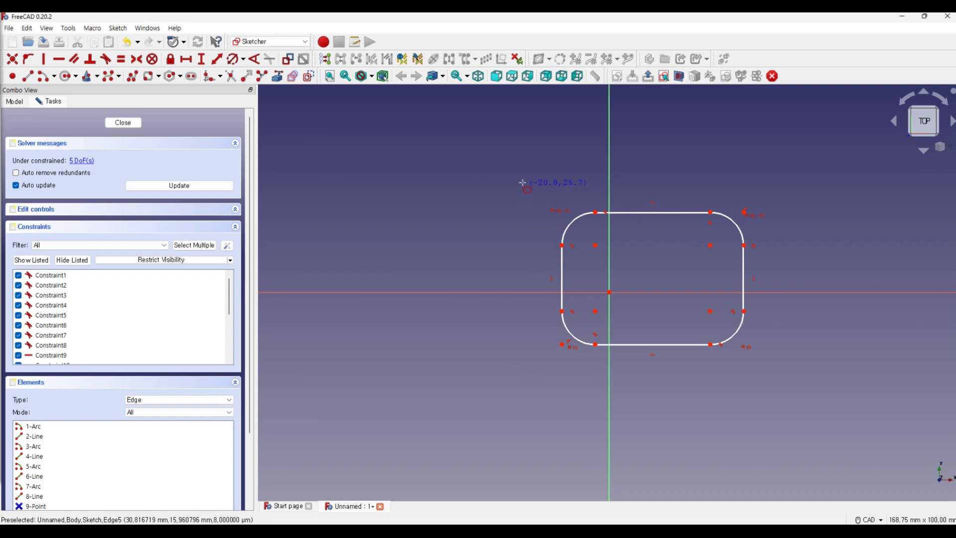
{"action": "left_click", "coordinate": [522, 183]}
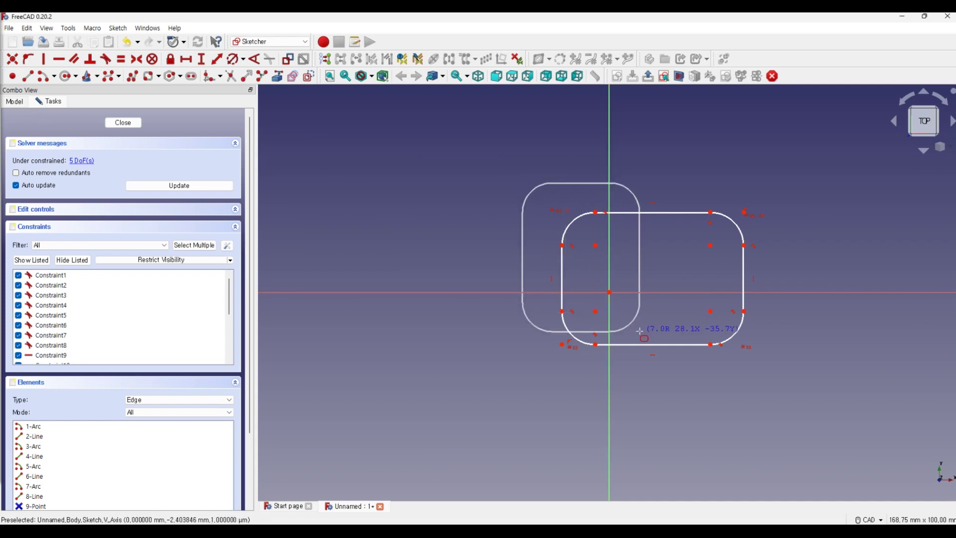
{"action": "right_click", "coordinate": [551, 261]}
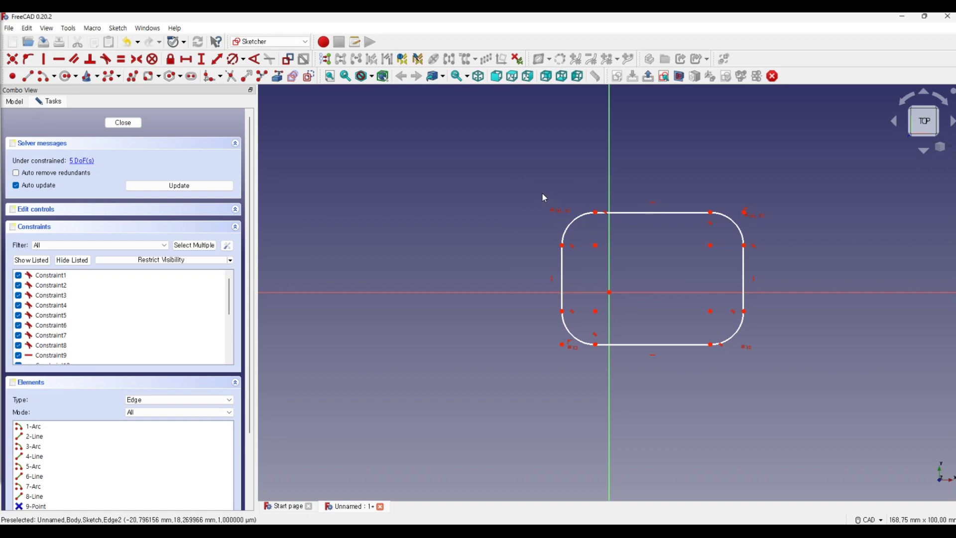
{"action": "left_click_drag", "start_coordinate": [527, 187], "coordinate": [779, 409]}
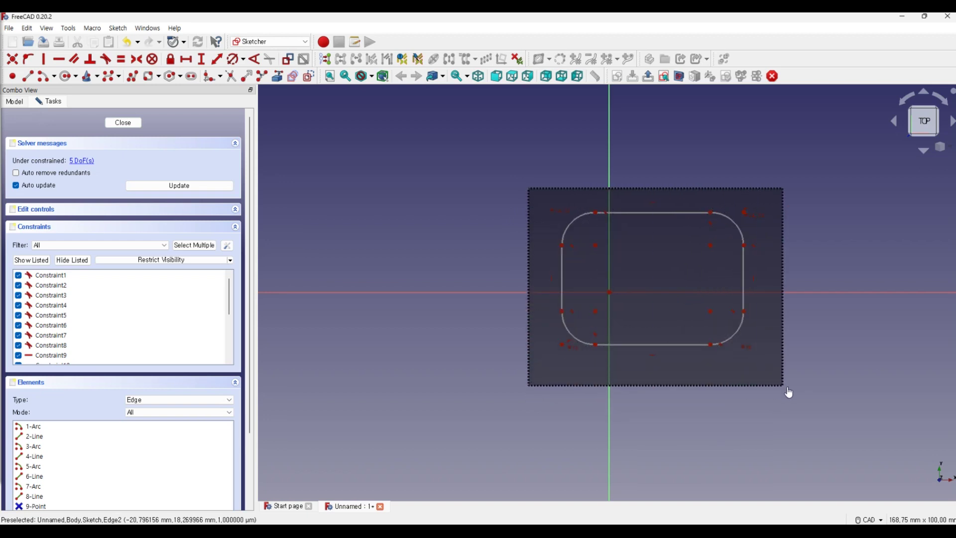
{"action": "mouse_move", "coordinate": [780, 409]}
{"action": "left_mouse_down"}
{"action": "mouse_move", "coordinate": [790, 392]}
{"action": "mouse_move", "coordinate": [679, 282]}
{"action": "left_mouse_up"}
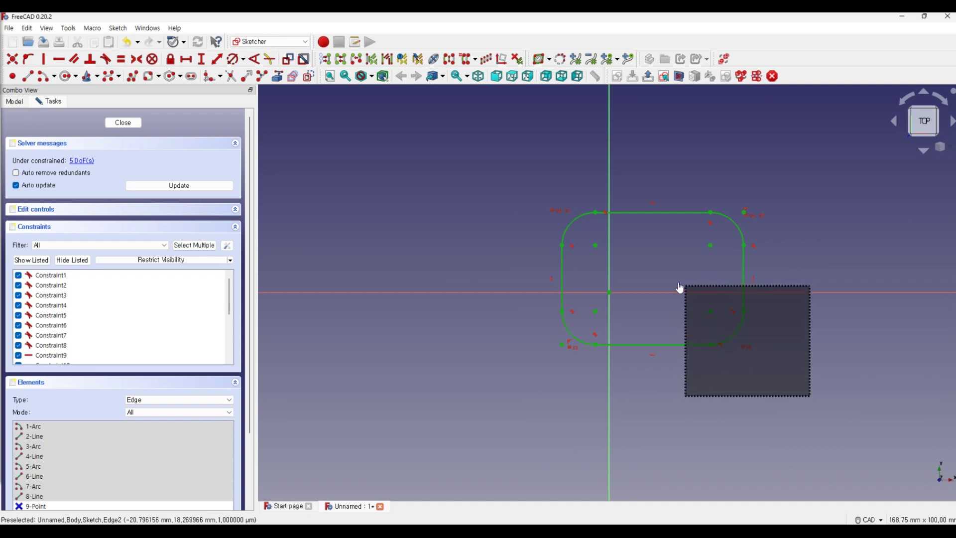
{"action": "left_click_drag", "start_coordinate": [507, 170], "coordinate": [797, 395]}
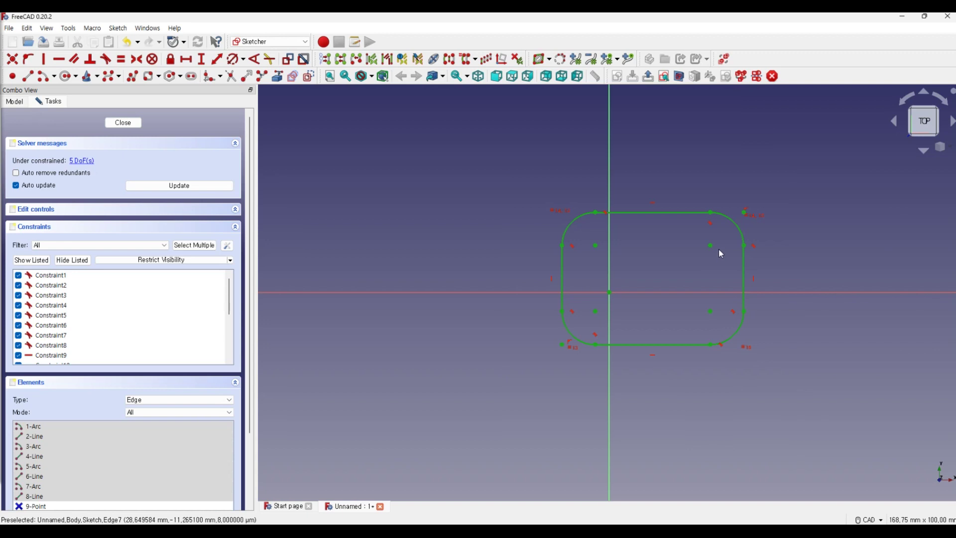
{"action": "key", "text": "Delete"}
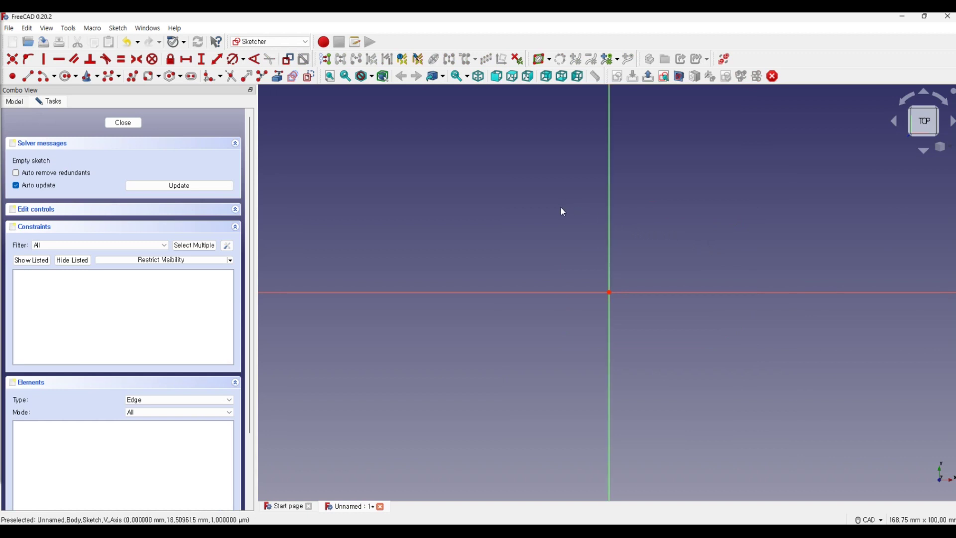
Draw a plain rectangle of about 59.0 × 38.2 straddling the origin
{"action": "left_click", "coordinate": [160, 78]}
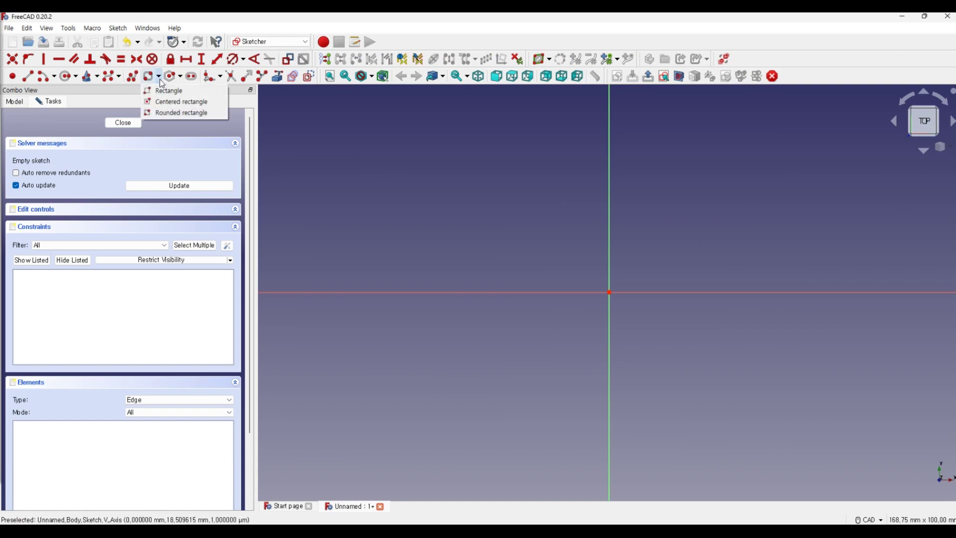
{"action": "left_click", "coordinate": [160, 92]}
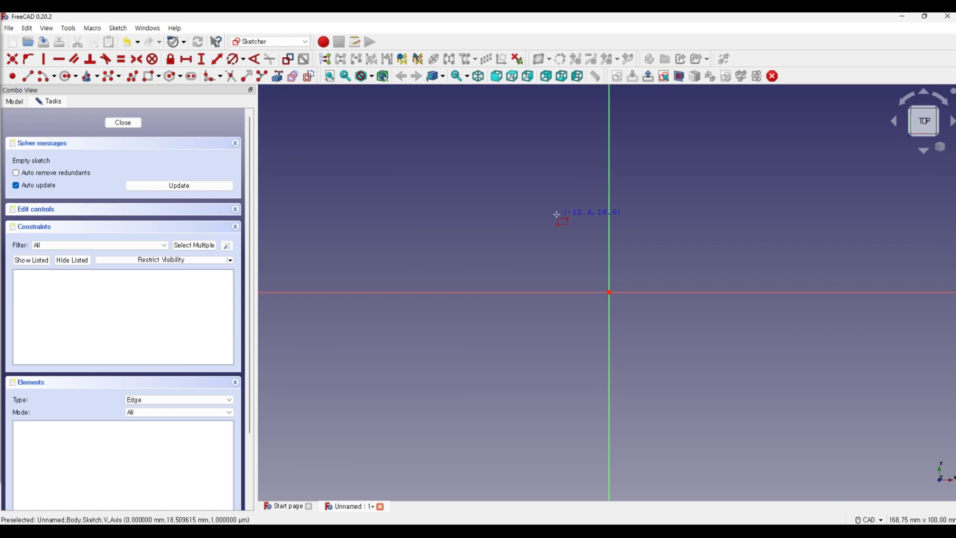
{"action": "left_click", "coordinate": [507, 351]}
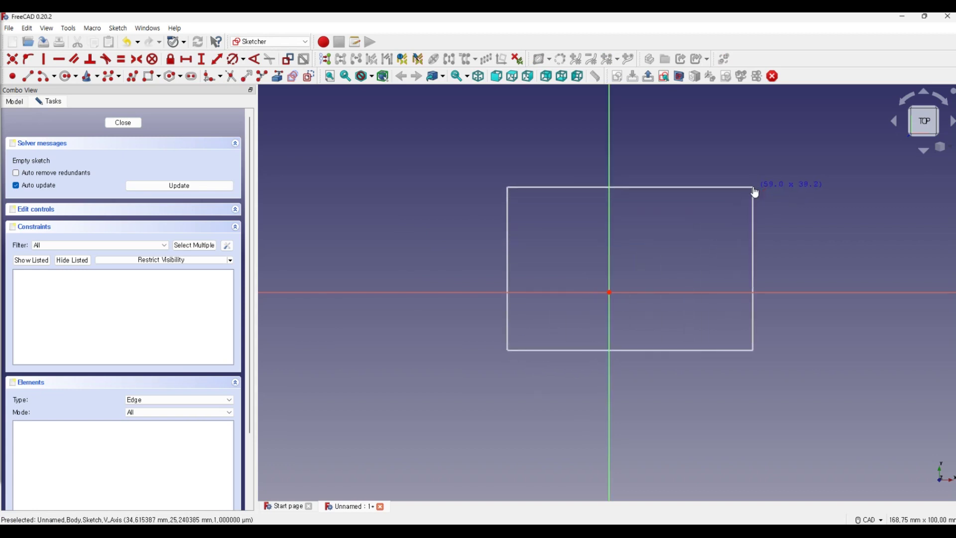
{"action": "left_click", "coordinate": [753, 187]}
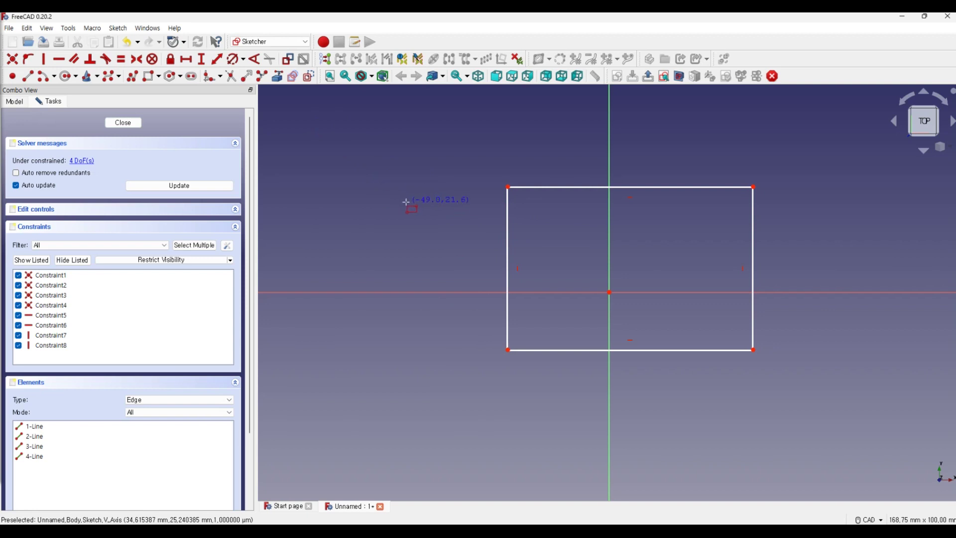
Constrain the rectangle's bottom edge to 60 mm and its left edge to 30 mm
{"action": "left_click", "coordinate": [188, 64]}
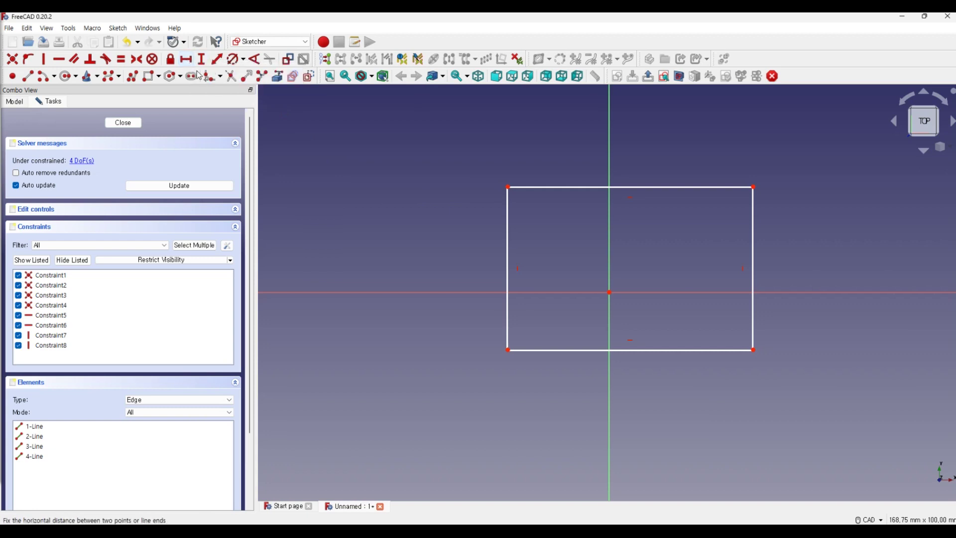
{"action": "left_click", "coordinate": [600, 350]}
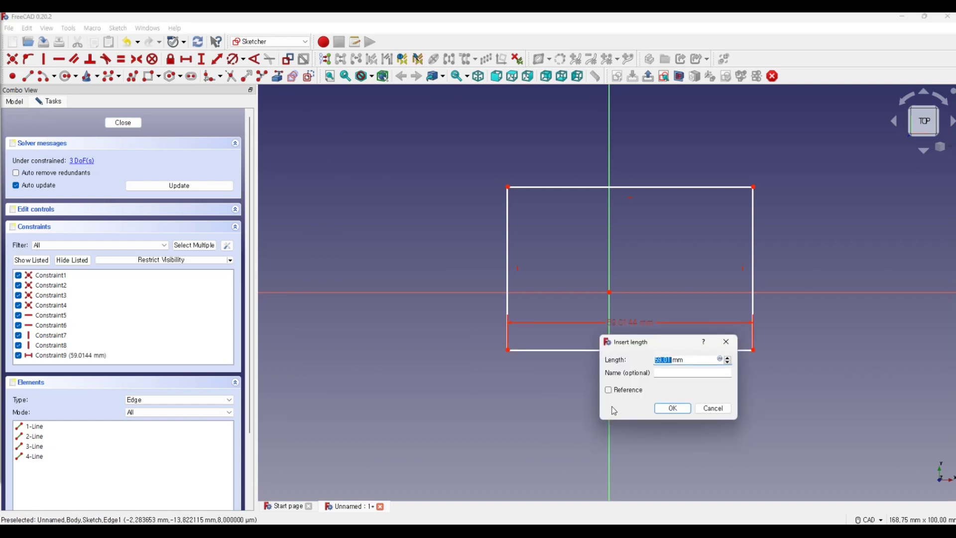
{"action": "type", "text": "60"}
{"action": "key", "text": "Return"}
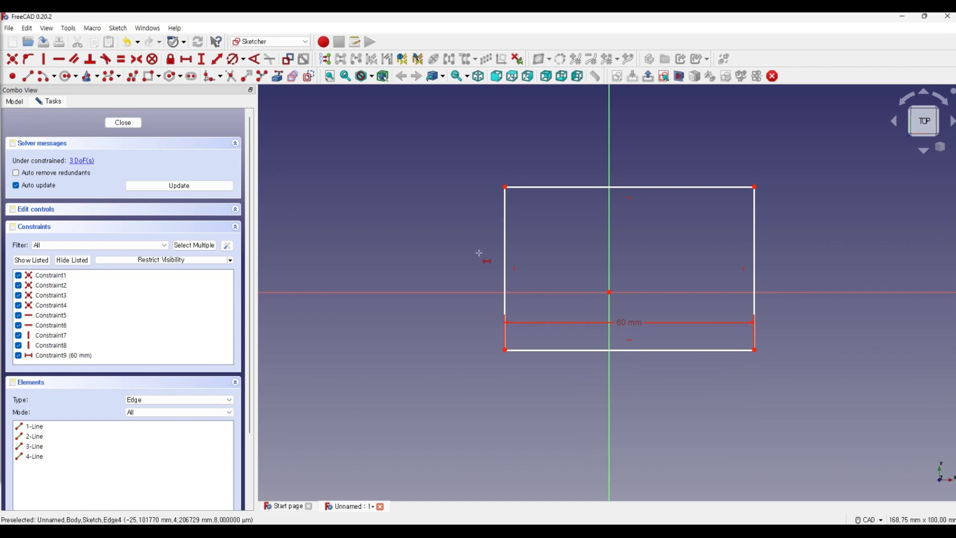
{"action": "left_click", "coordinate": [202, 61]}
{"action": "left_click", "coordinate": [506, 241]}
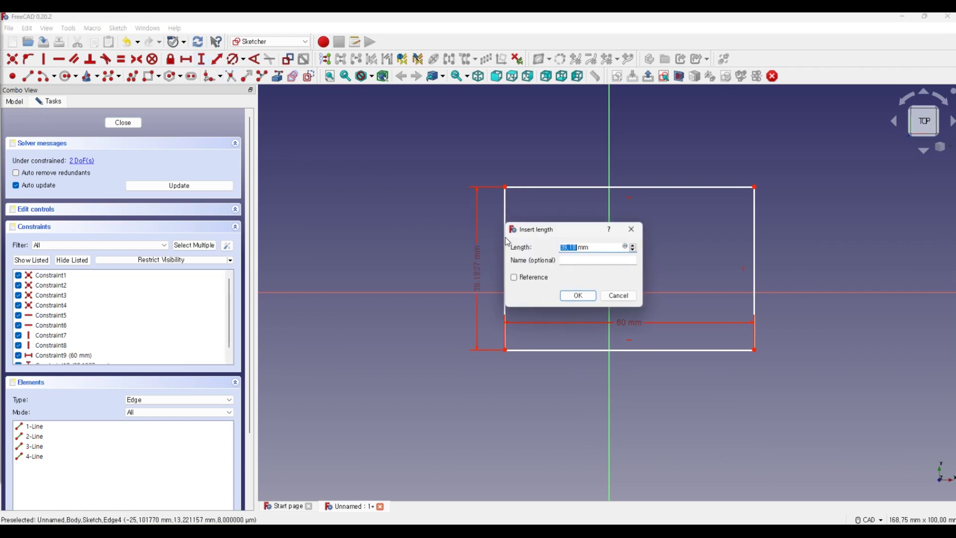
{"action": "type", "text": "30"}
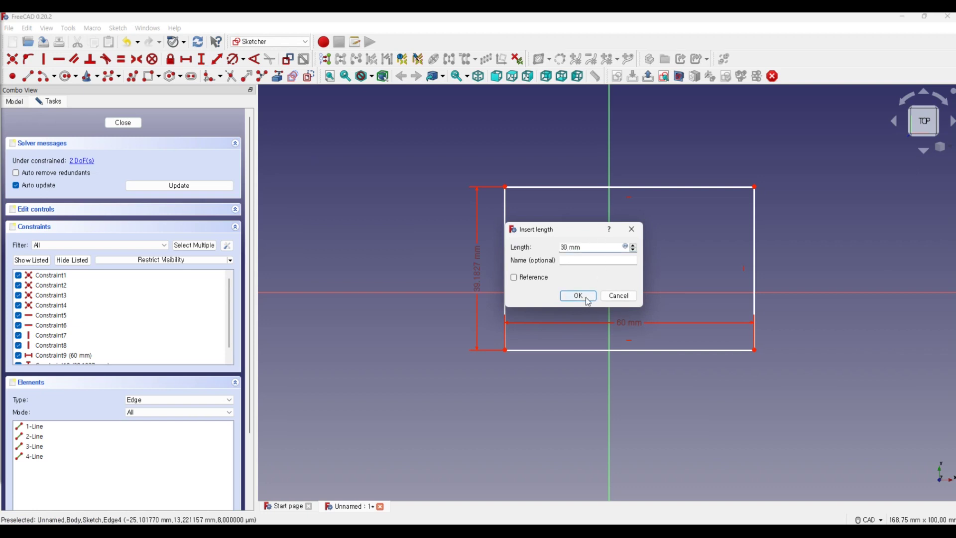
{"action": "left_click", "coordinate": [582, 297]}
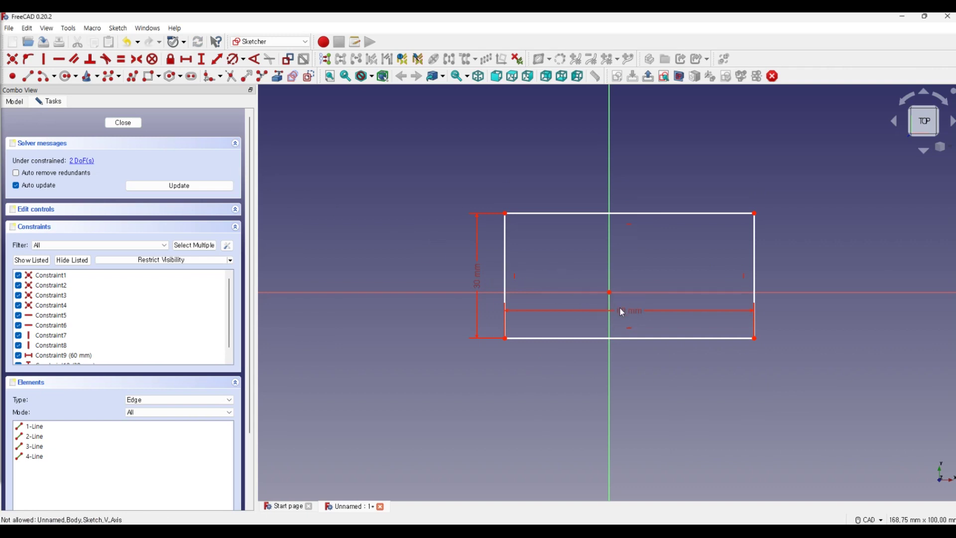
Move the 60 mm and 30 mm dimension labels clear of the rectangle and close the sketch
{"action": "left_click_drag", "start_coordinate": [626, 318], "coordinate": [627, 380]}
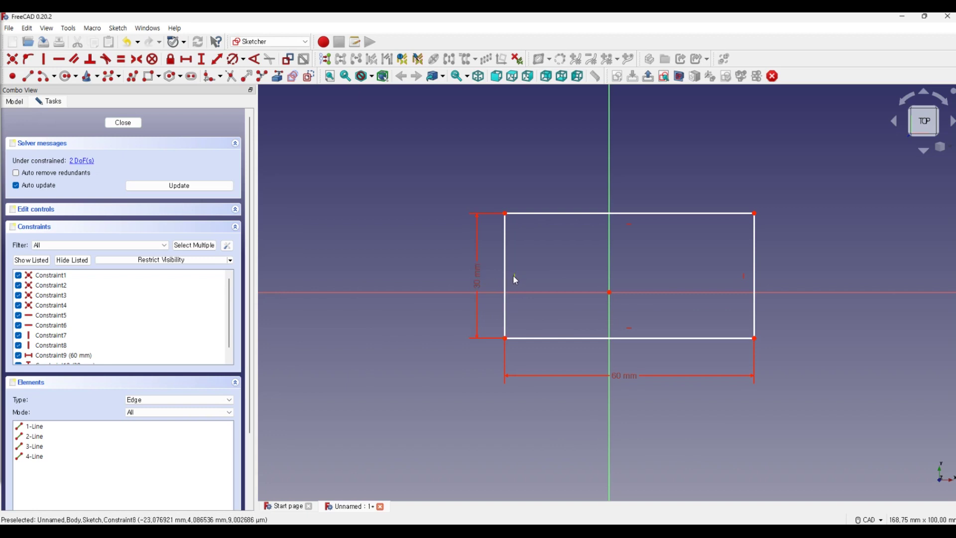
{"action": "left_click_drag", "start_coordinate": [478, 282], "coordinate": [473, 285]}
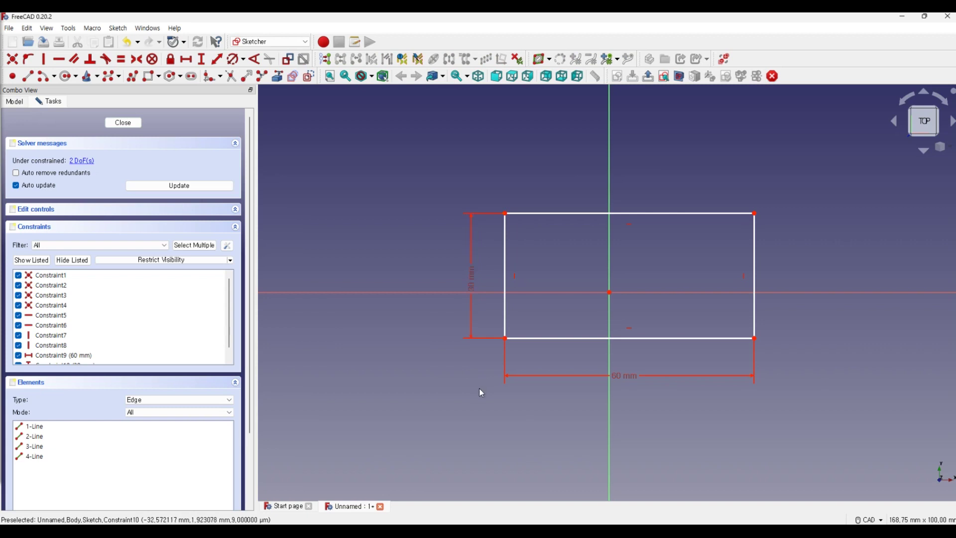
{"action": "left_click_drag", "start_coordinate": [631, 377], "coordinate": [647, 371]}
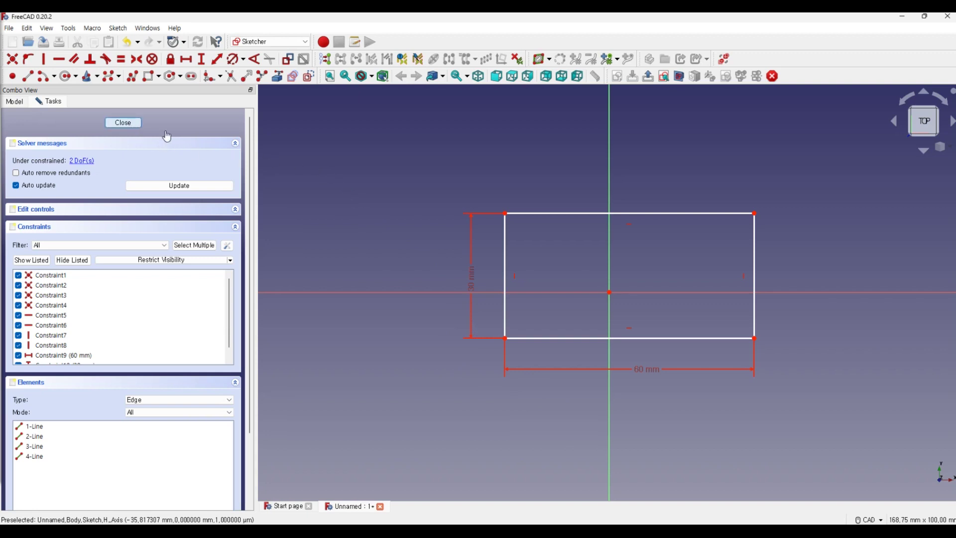
{"action": "left_click", "coordinate": [132, 124]}
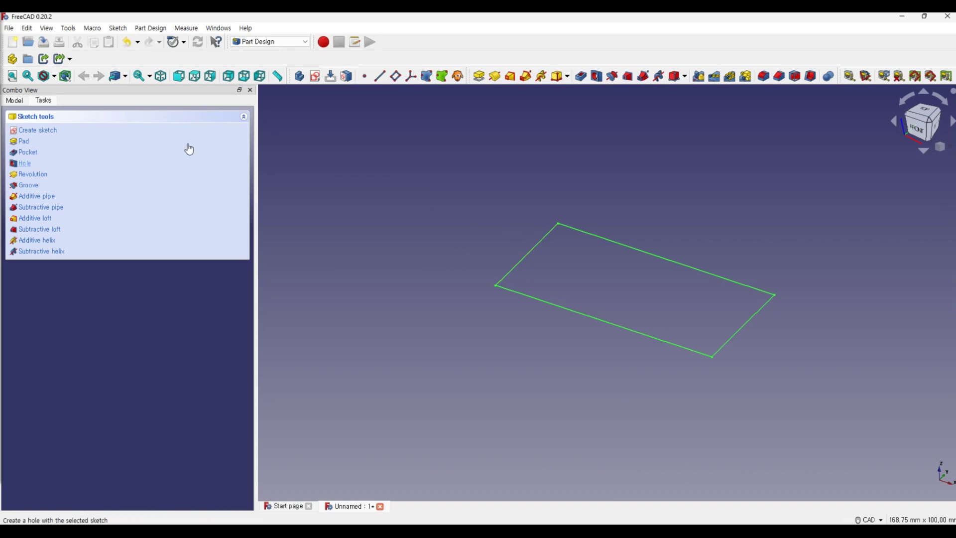
Show the model tree, select Sketch, and check the Tasks list before returning to Model
{"action": "left_click", "coordinate": [21, 105]}
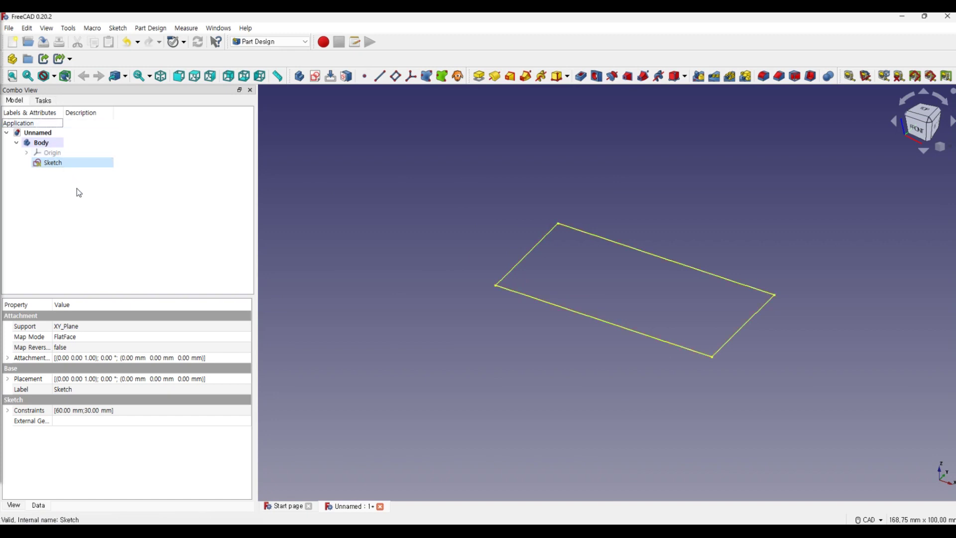
{"action": "left_click", "coordinate": [62, 164]}
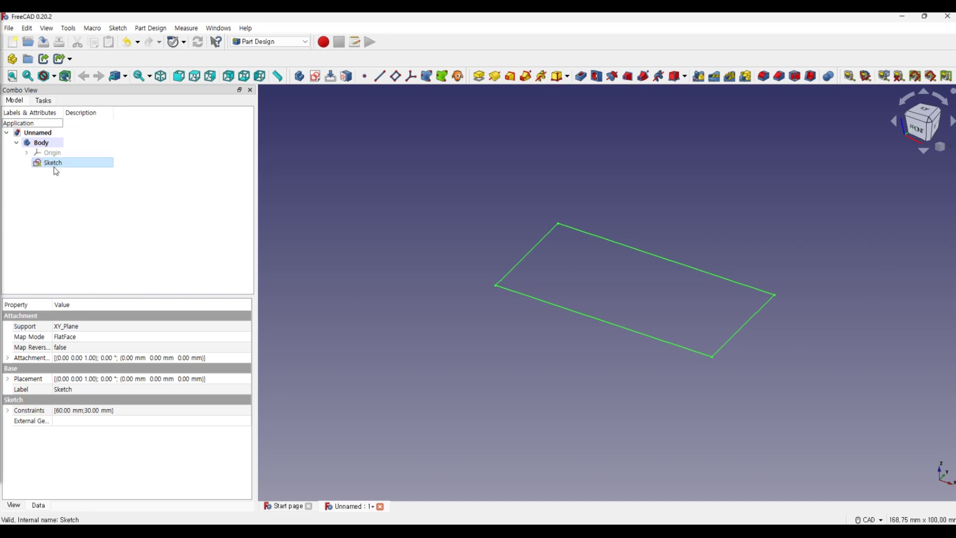
{"action": "left_click", "coordinate": [43, 100]}
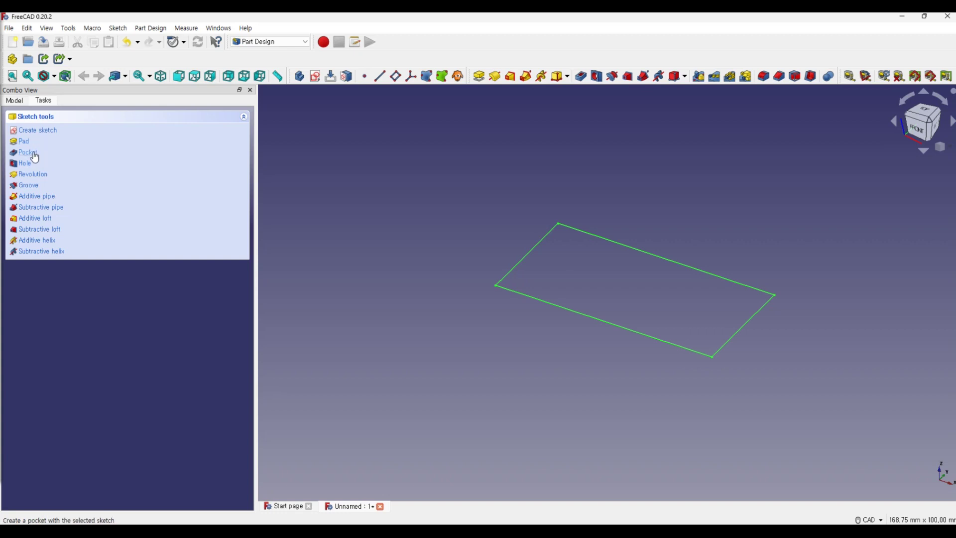
{"action": "left_click", "coordinate": [18, 101]}
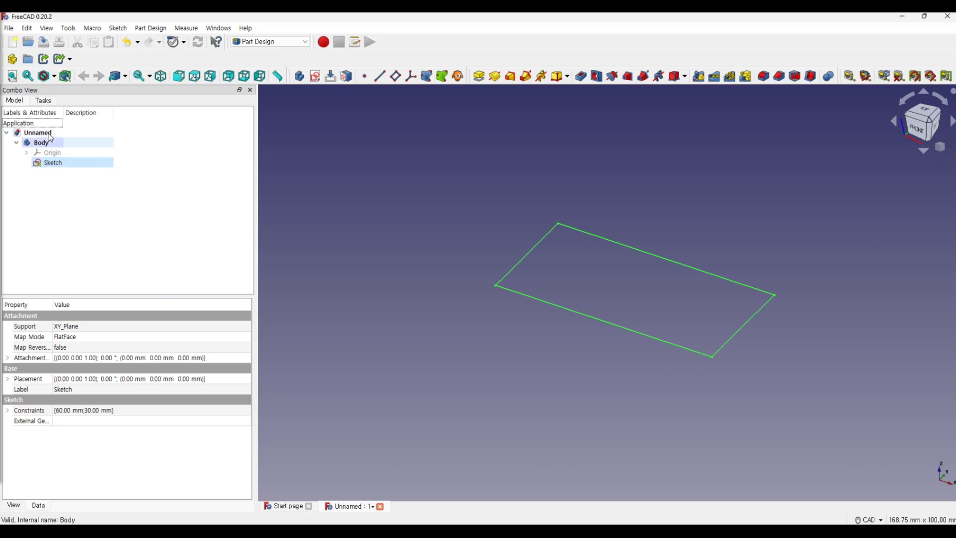
Reopen the sketch and make the rectangle's bottom-left corner coincident with the origin
{"action": "right_click", "coordinate": [55, 167]}
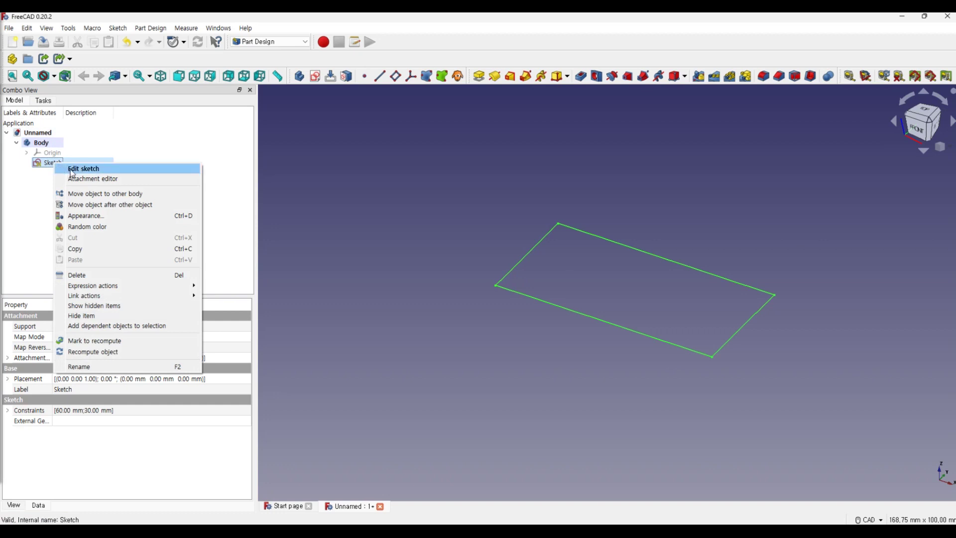
{"action": "left_click", "coordinate": [72, 170]}
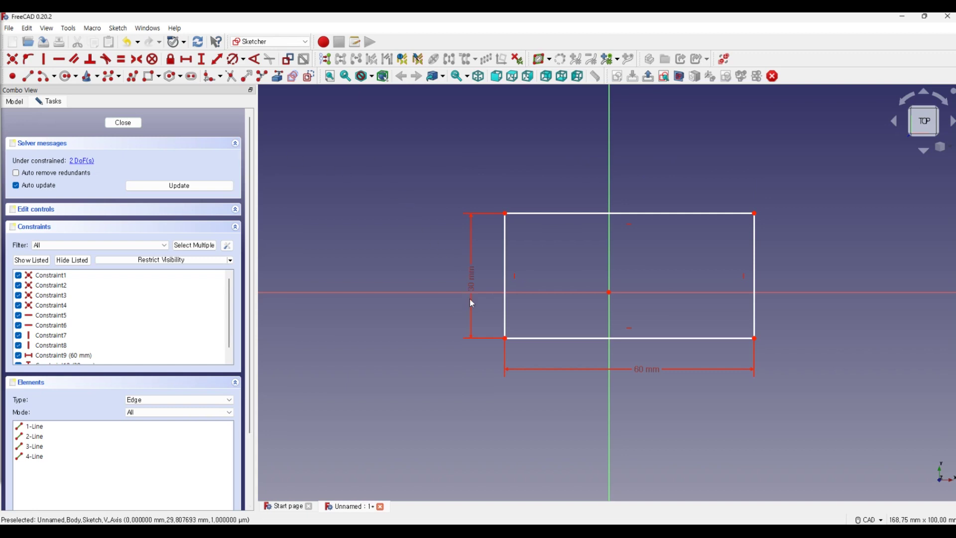
{"action": "left_click", "coordinate": [505, 340]}
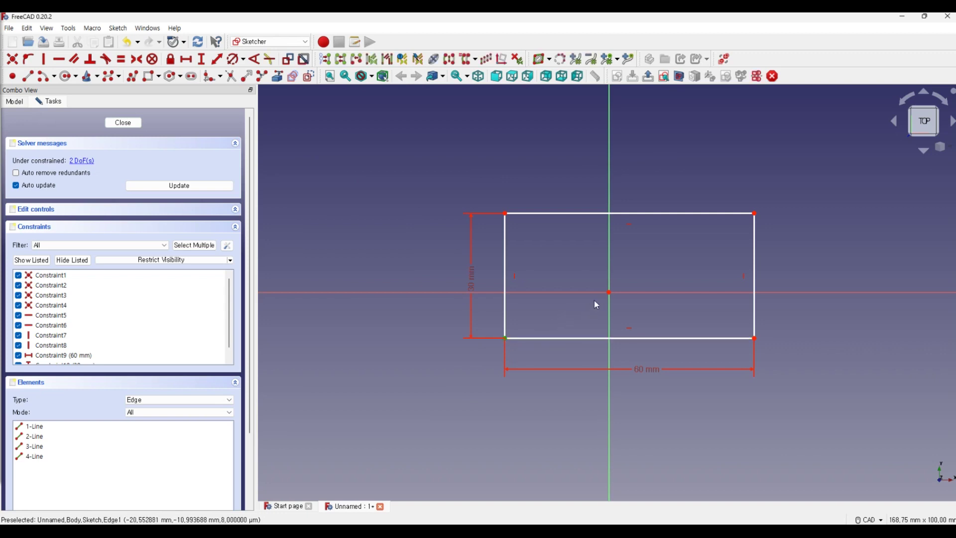
{"action": "left_click", "coordinate": [608, 293]}
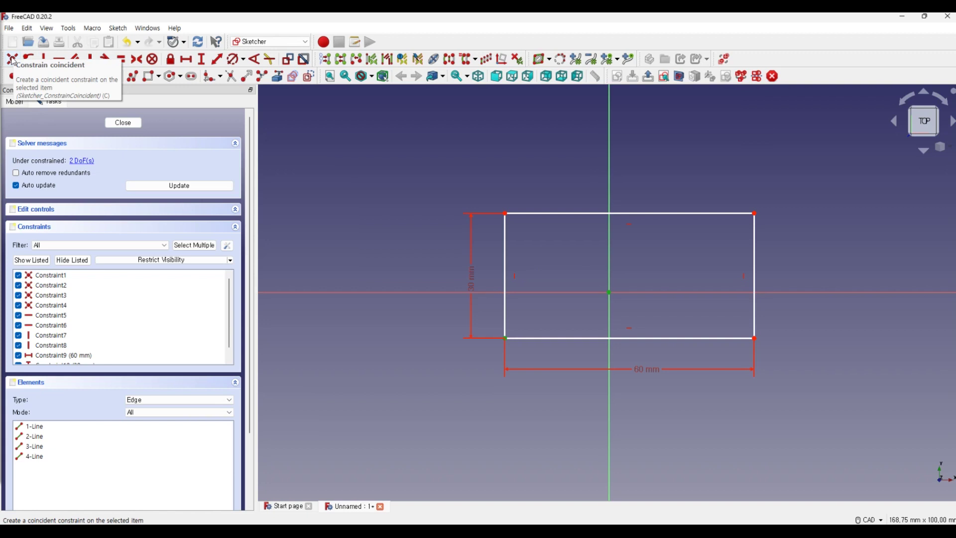
{"action": "left_click", "coordinate": [13, 59]}
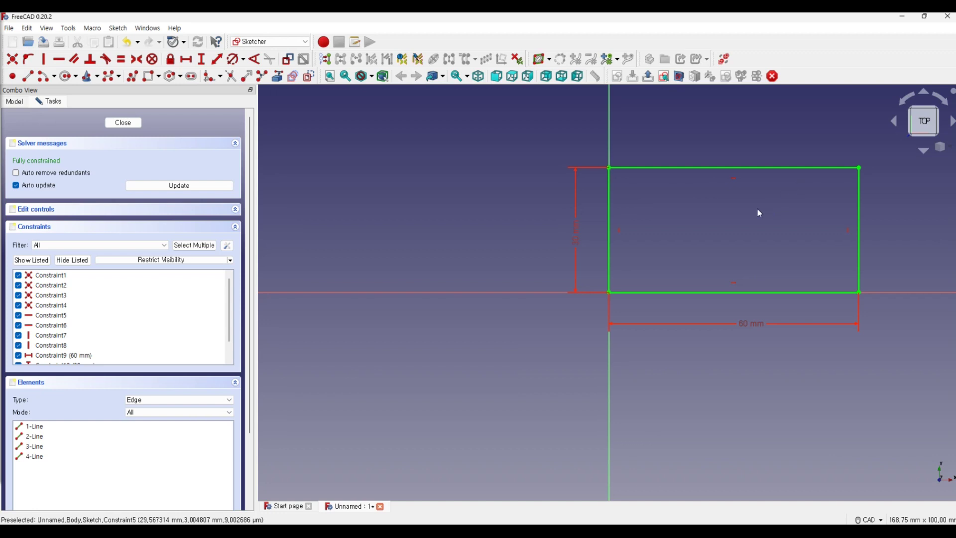
{"action": "scroll", "coordinate": [696, 216], "scroll_direction": "up", "scroll_amount": 2}
{"action": "scroll", "coordinate": [694, 215], "scroll_direction": "down", "scroll_amount": 2}
{"action": "scroll", "coordinate": [694, 216], "scroll_direction": "down", "scroll_amount": 2}
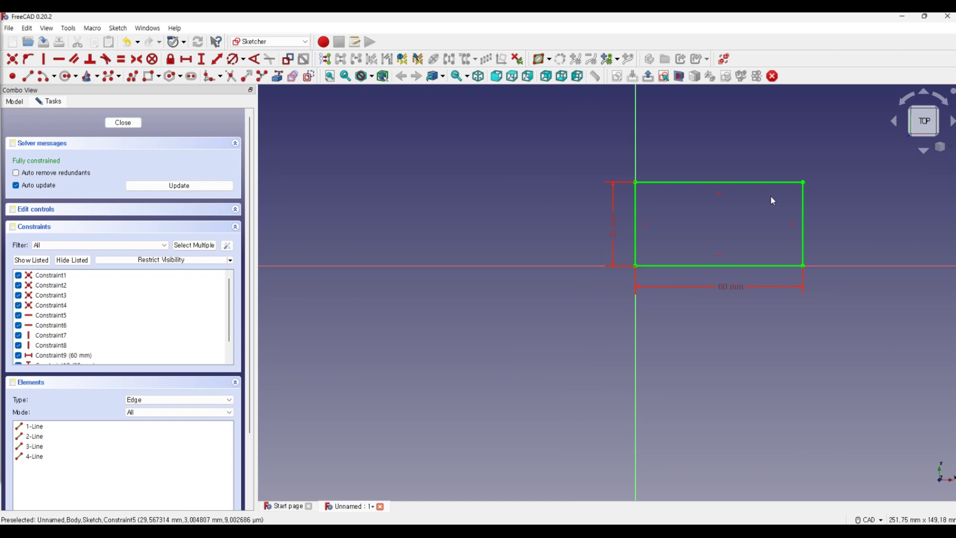
{"action": "scroll", "coordinate": [772, 199], "scroll_direction": "up", "scroll_amount": 2}
{"action": "scroll", "coordinate": [772, 199], "scroll_direction": "up", "scroll_amount": 1}
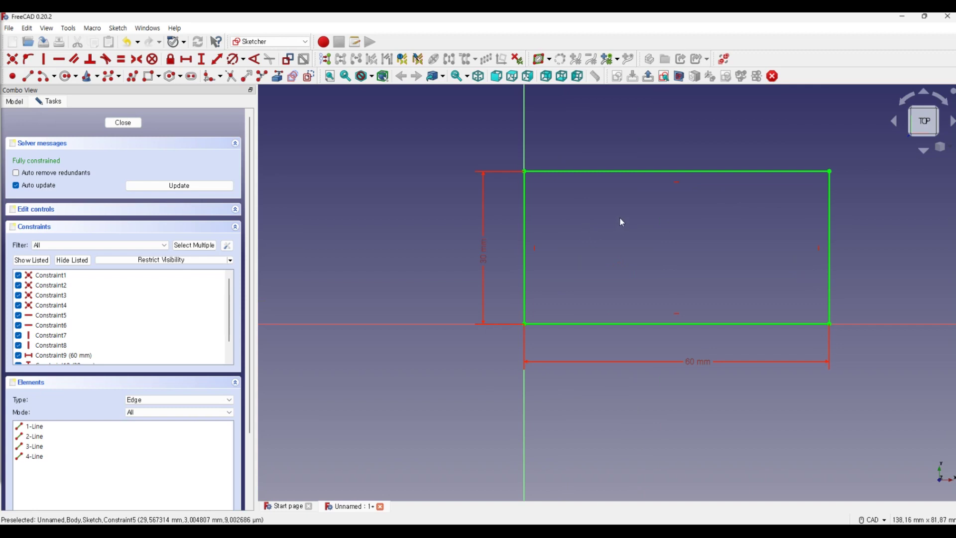
{"action": "scroll", "coordinate": [621, 218], "scroll_direction": "down", "scroll_amount": 1}
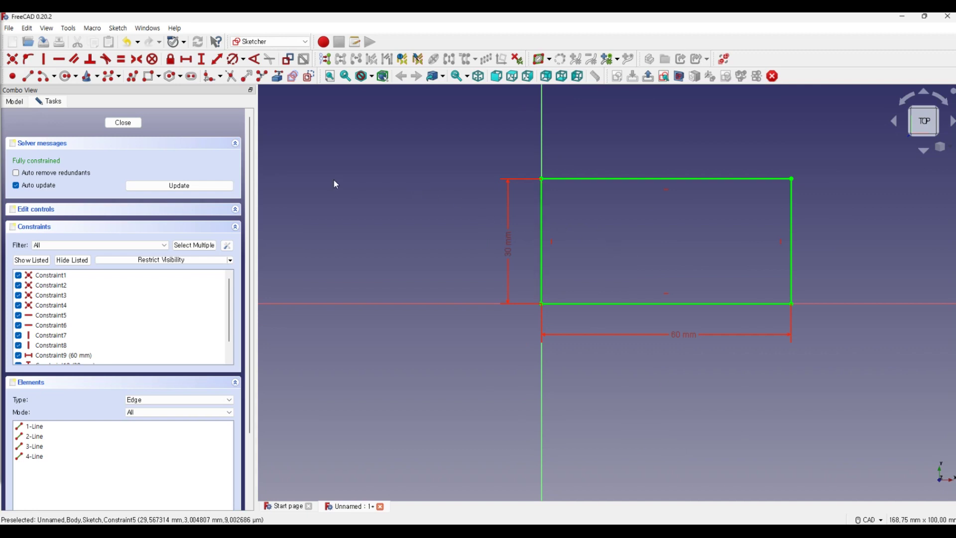
Close the sketch, then zoom and pan the view around the rectangle
{"action": "left_click", "coordinate": [125, 123]}
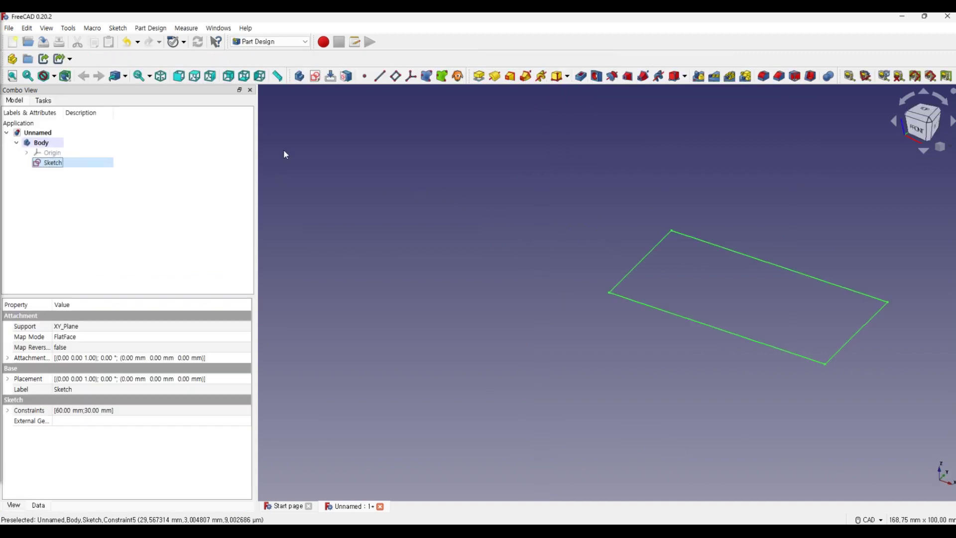
{"action": "scroll", "coordinate": [763, 276], "scroll_direction": "down", "scroll_amount": 1}
{"action": "scroll", "coordinate": [851, 285], "scroll_direction": "down", "scroll_amount": 2}
{"action": "scroll", "coordinate": [641, 301], "scroll_direction": "up", "scroll_amount": 3}
{"action": "scroll", "coordinate": [601, 252], "scroll_direction": "up", "scroll_amount": 2}
{"action": "scroll", "coordinate": [613, 248], "scroll_direction": "down", "scroll_amount": 2}
{"action": "scroll", "coordinate": [637, 245], "scroll_direction": "down", "scroll_amount": 3}
{"action": "scroll", "coordinate": [647, 251], "scroll_direction": "down", "scroll_amount": 1}
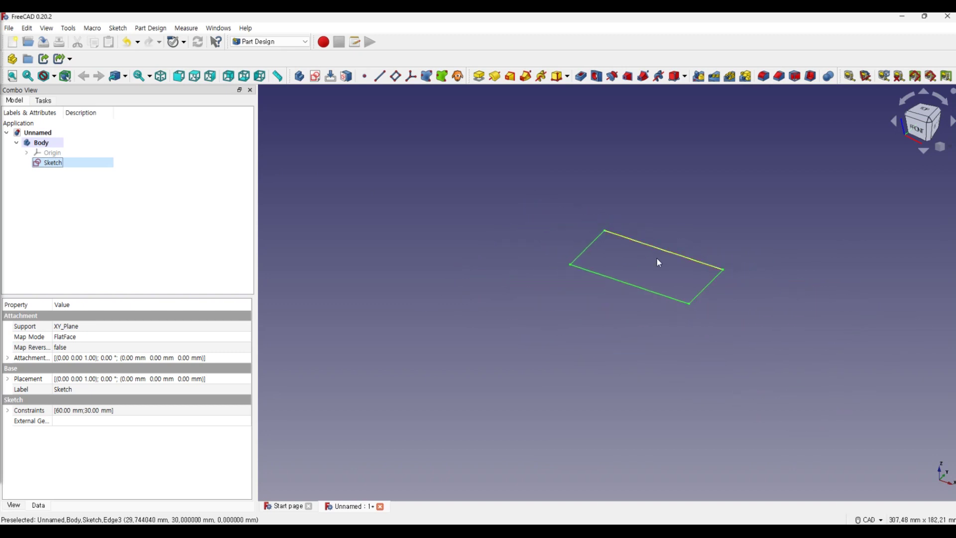
{"action": "scroll", "coordinate": [657, 266], "scroll_direction": "up", "scroll_amount": 1}
{"action": "scroll", "coordinate": [657, 265], "scroll_direction": "down", "scroll_amount": 1}
{"action": "scroll", "coordinate": [655, 266], "scroll_direction": "up", "scroll_amount": 3}
{"action": "scroll", "coordinate": [650, 266], "scroll_direction": "up", "scroll_amount": 2}
{"action": "scroll", "coordinate": [649, 264], "scroll_direction": "down", "scroll_amount": 3}
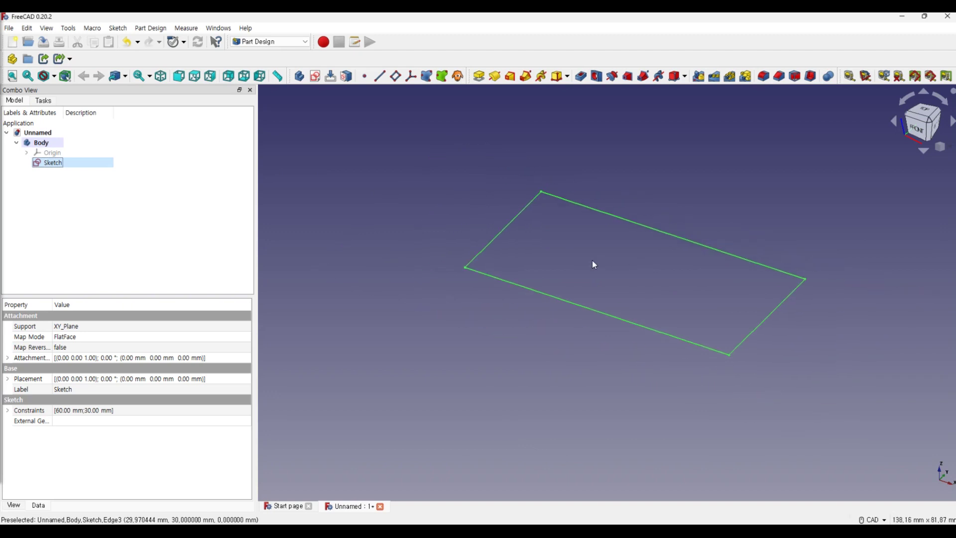
{"action": "mouse_move", "coordinate": [592, 260]}
{"action": "middle_mouse_down"}
{"action": "mouse_move", "coordinate": [450, 265]}
{"action": "mouse_move", "coordinate": [612, 259]}
{"action": "mouse_move", "coordinate": [429, 258]}
{"action": "mouse_move", "coordinate": [581, 253]}
{"action": "mouse_move", "coordinate": [429, 250]}
{"action": "mouse_move", "coordinate": [591, 254]}
{"action": "mouse_move", "coordinate": [585, 271]}
{"action": "mouse_move", "coordinate": [541, 277]}
{"action": "middle_mouse_up"}
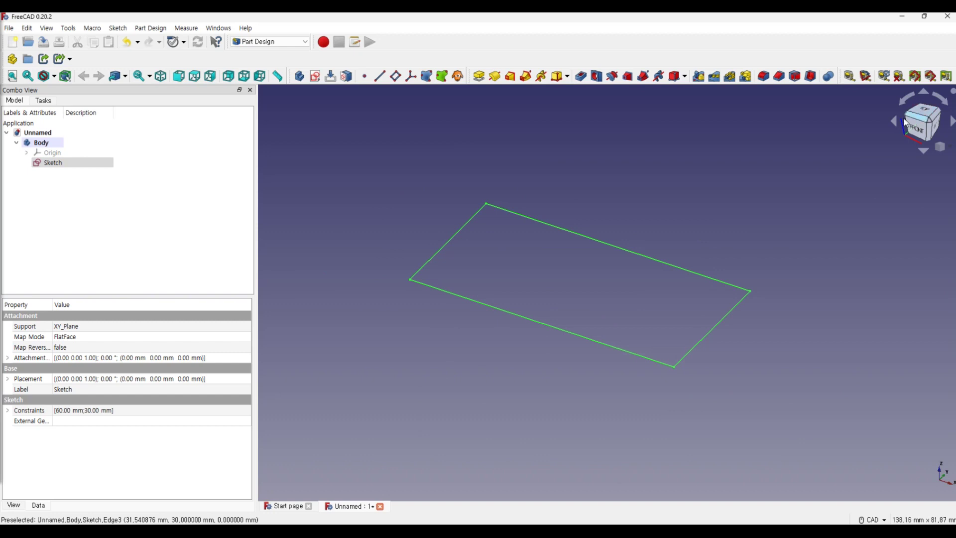
Use the navigation cube to view the sketch from top and oblique angles, ending isometric
{"action": "left_click", "coordinate": [927, 112]}
{"action": "left_click", "coordinate": [909, 97]}
{"action": "left_click", "coordinate": [937, 103]}
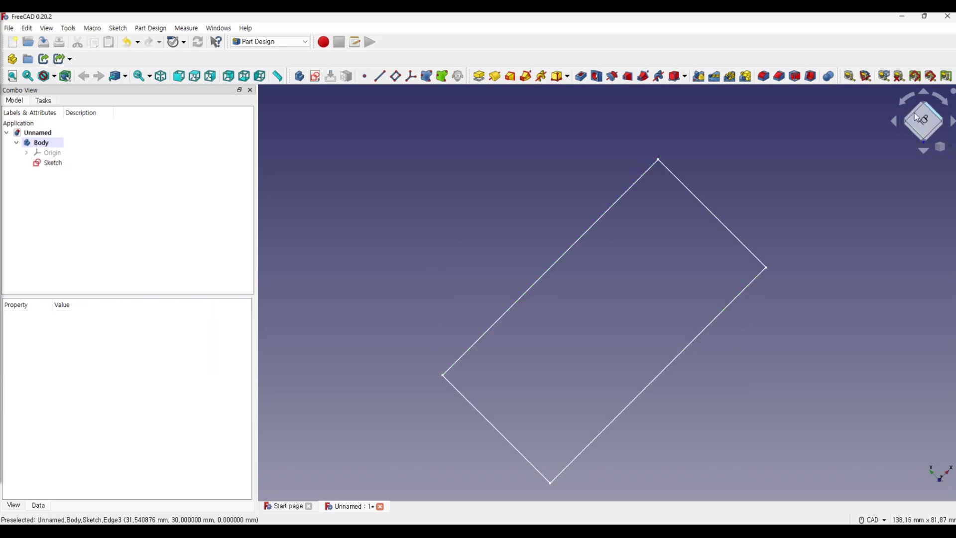
{"action": "left_click", "coordinate": [895, 122]}
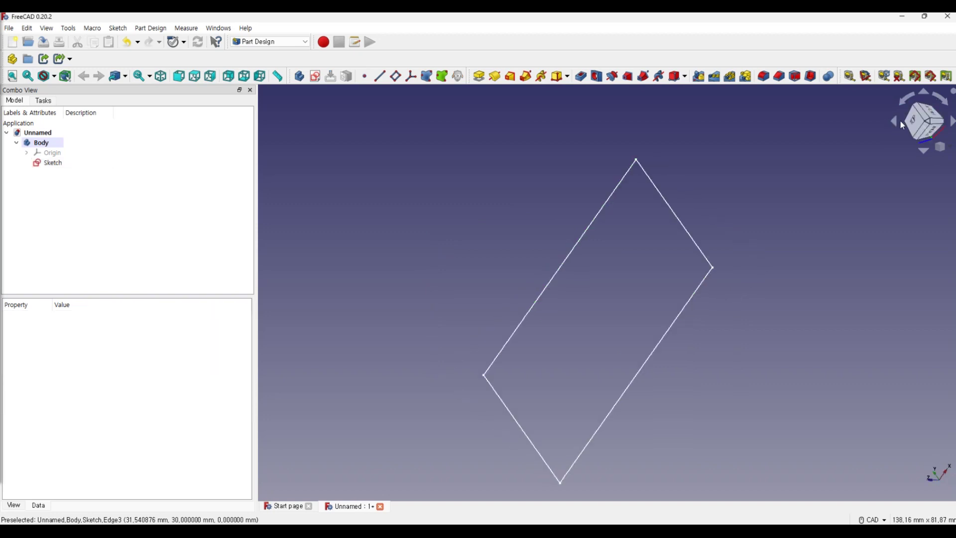
{"action": "left_click", "coordinate": [925, 154]}
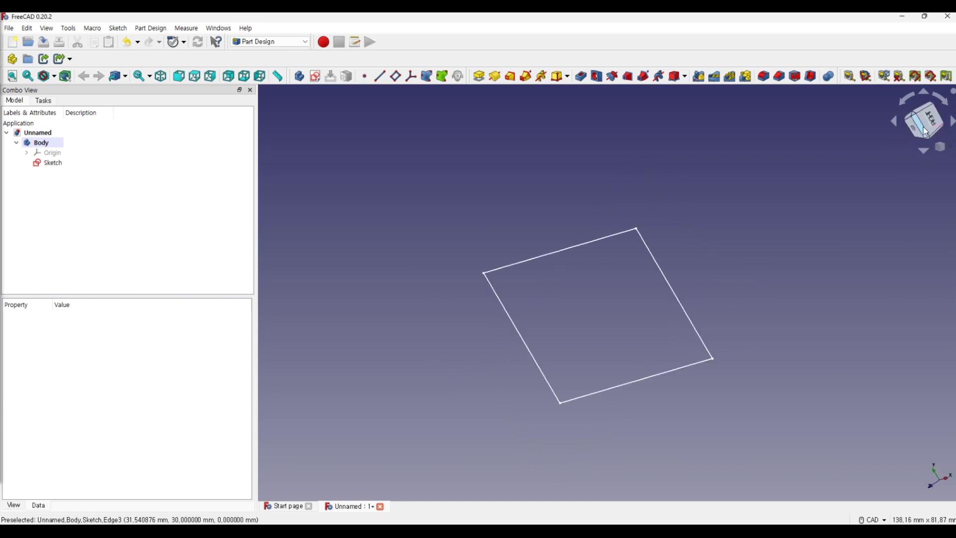
{"action": "left_click", "coordinate": [951, 149]}
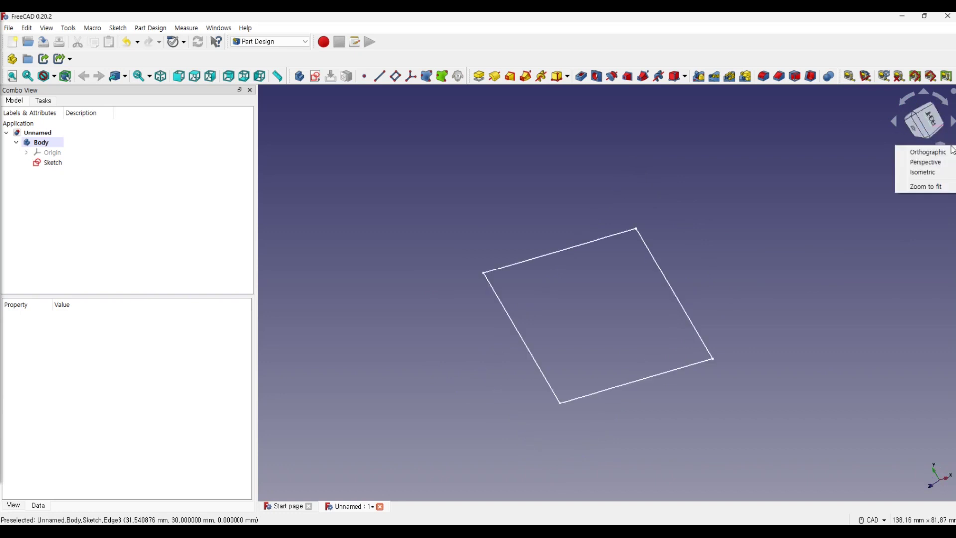
{"action": "left_click", "coordinate": [935, 176]}
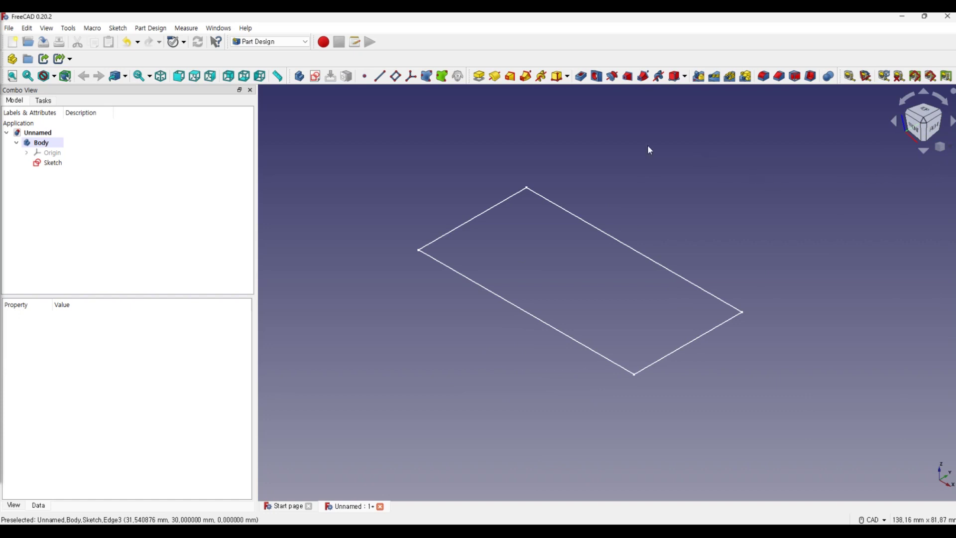
Check Front, Top, Rear, Right and Left views, then move the Part Design toolbar to its own row
{"action": "left_click", "coordinate": [179, 77]}
{"action": "left_click", "coordinate": [197, 78]}
{"action": "left_click", "coordinate": [229, 77]}
{"action": "left_click", "coordinate": [229, 78]}
{"action": "left_click", "coordinate": [259, 77]}
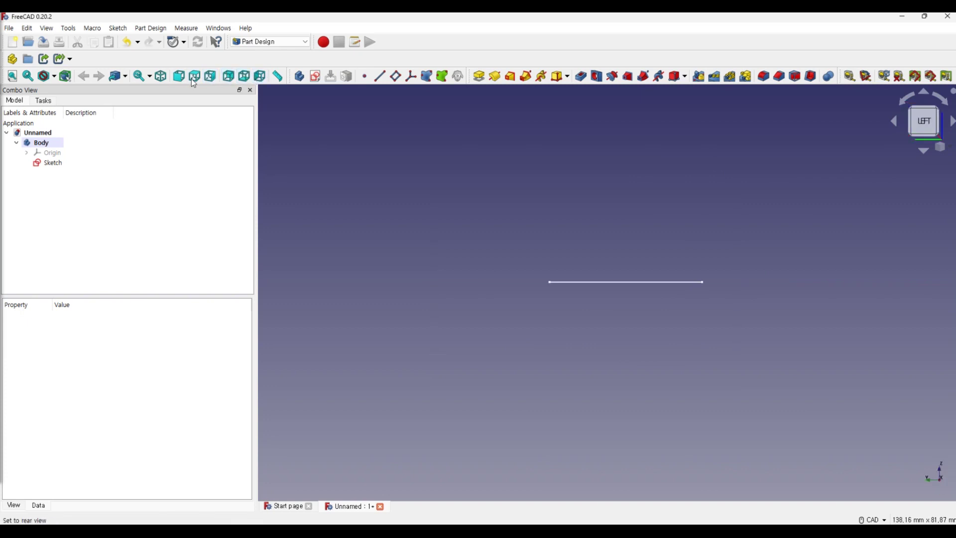
{"action": "left_click", "coordinate": [161, 76]}
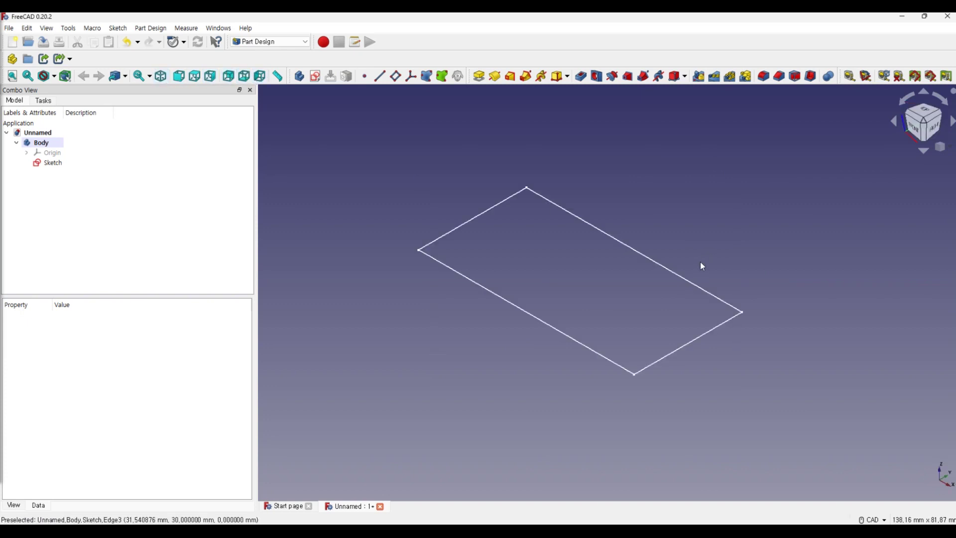
{"action": "scroll", "coordinate": [601, 277], "scroll_direction": "down", "scroll_amount": 2}
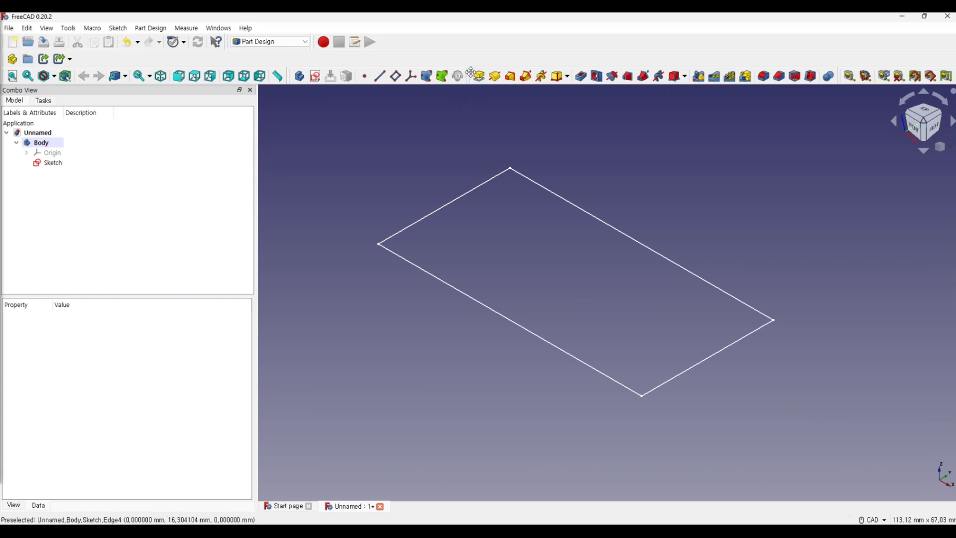
{"action": "mouse_move", "coordinate": [470, 74]}
{"action": "left_mouse_down"}
{"action": "mouse_move", "coordinate": [431, 135]}
{"action": "mouse_move", "coordinate": [459, 80]}
{"action": "mouse_move", "coordinate": [423, 132]}
{"action": "mouse_move", "coordinate": [298, 99]}
{"action": "mouse_move", "coordinate": [119, 91]}
{"action": "left_mouse_up"}
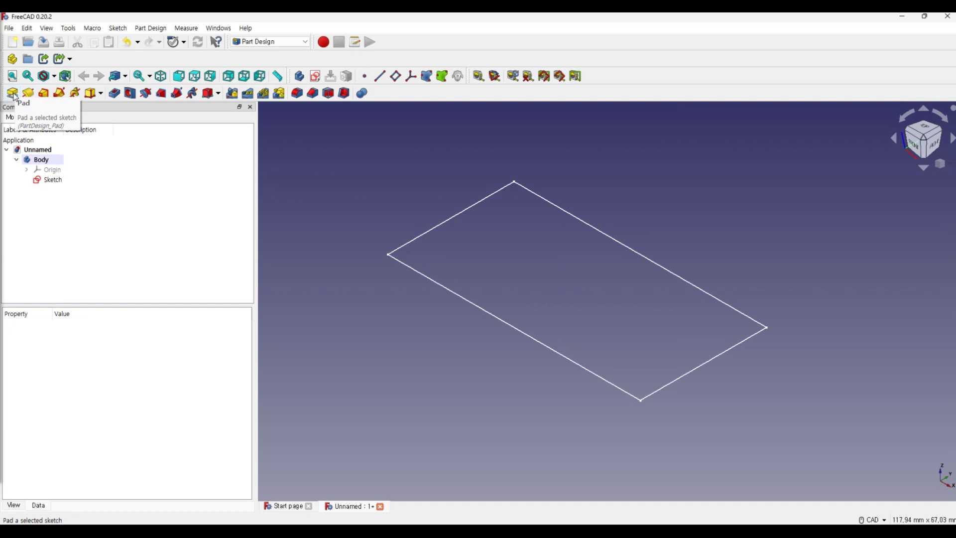
Pad the rectangle sketch 30 mm high, then bring up the ALPDF reference drawing
{"action": "left_click", "coordinate": [13, 94]}
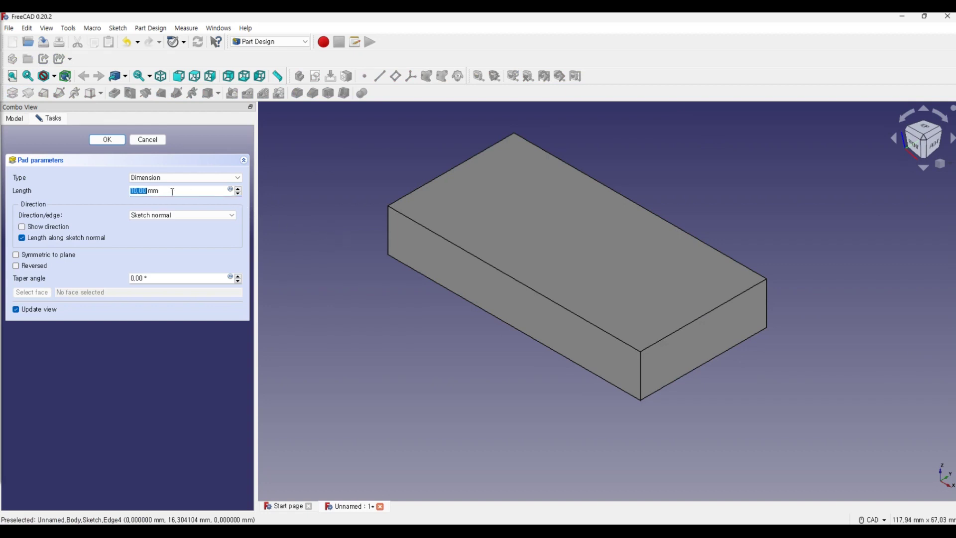
{"action": "type", "text": "3"}
{"action": "key", "text": "Return"}
{"action": "scroll", "coordinate": [392, 286], "scroll_direction": "down", "scroll_amount": 2}
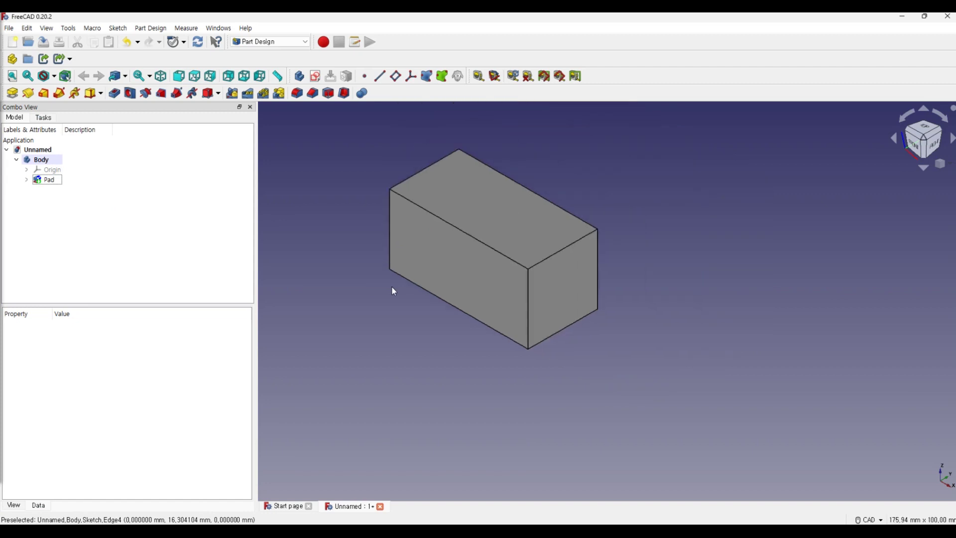
{"action": "scroll", "coordinate": [393, 291], "scroll_direction": "down", "scroll_amount": 1}
{"action": "scroll", "coordinate": [415, 251], "scroll_direction": "up", "scroll_amount": 2}
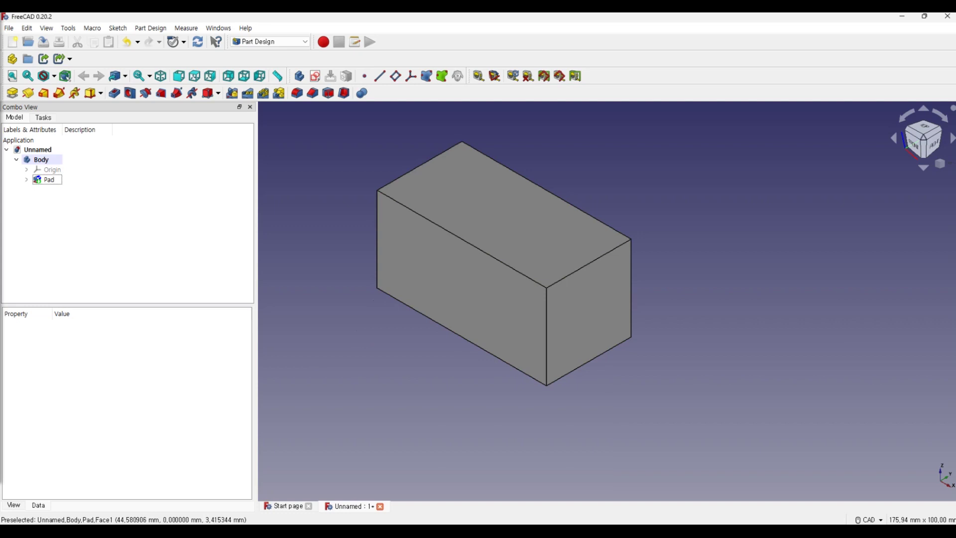
{"action": "left_click", "coordinate": [680, 482]}
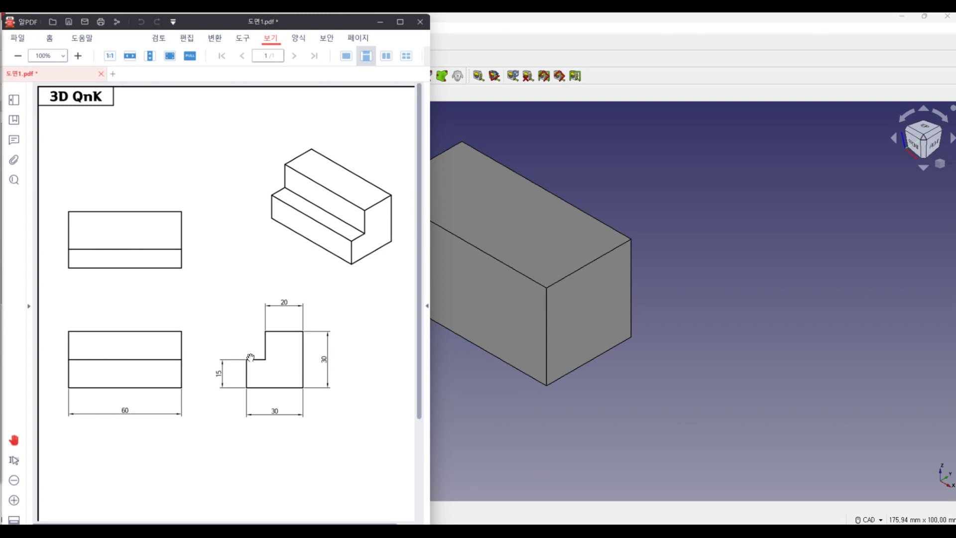
Minimize the PDF drawing and select the Pad block's long front face
{"action": "left_click", "coordinate": [380, 23]}
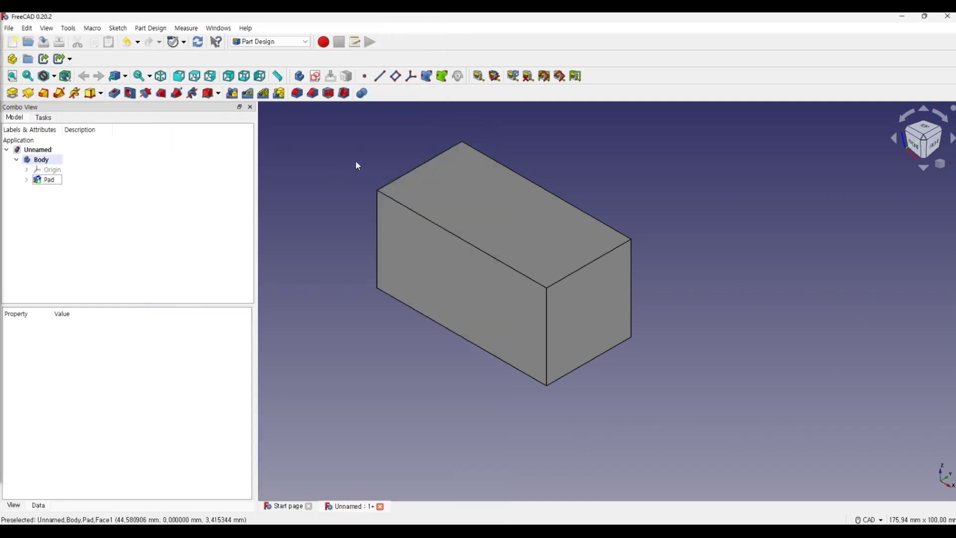
{"action": "left_click", "coordinate": [413, 241]}
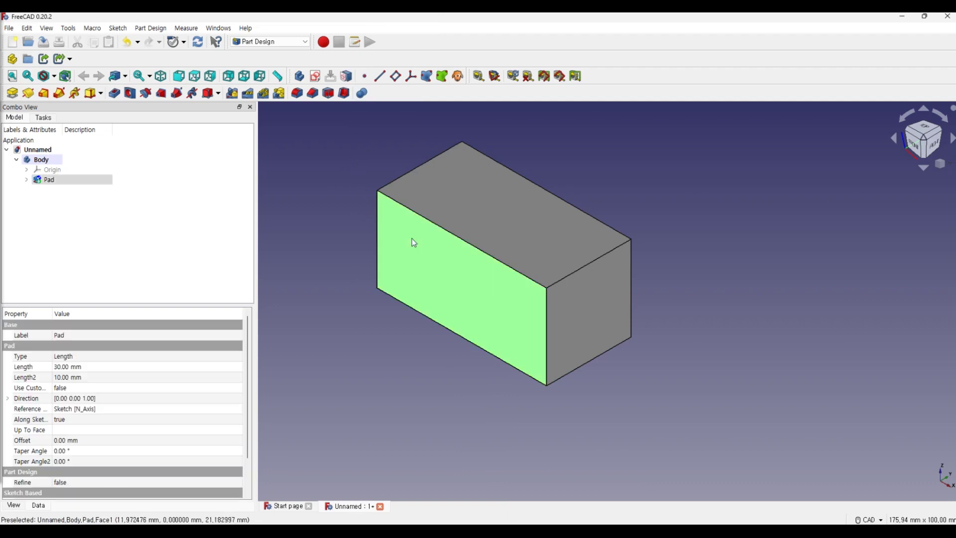
Create a sketch on the selected face and draw a rectangle over the block
{"action": "left_click", "coordinate": [315, 76]}
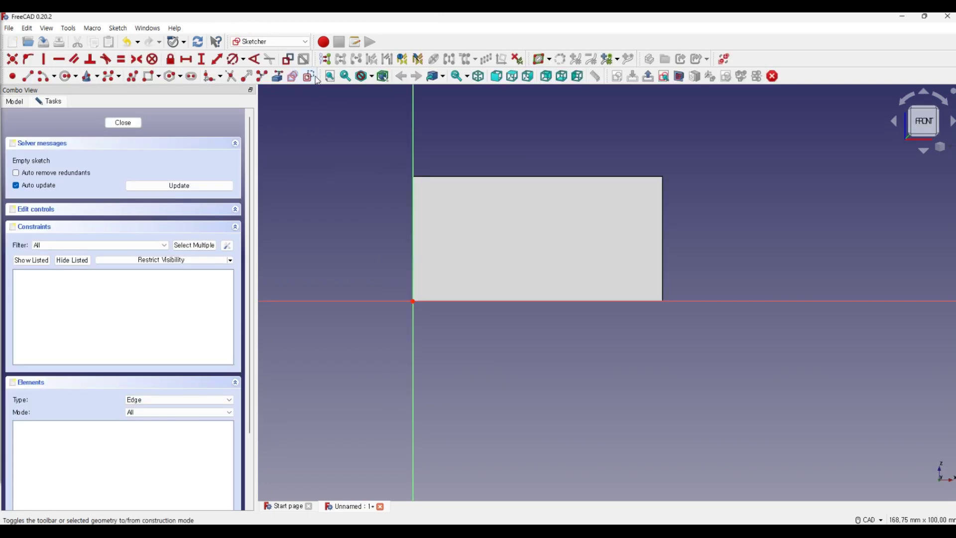
{"action": "scroll", "coordinate": [462, 238], "scroll_direction": "down", "scroll_amount": 3}
{"action": "scroll", "coordinate": [490, 180], "scroll_direction": "up", "scroll_amount": 1}
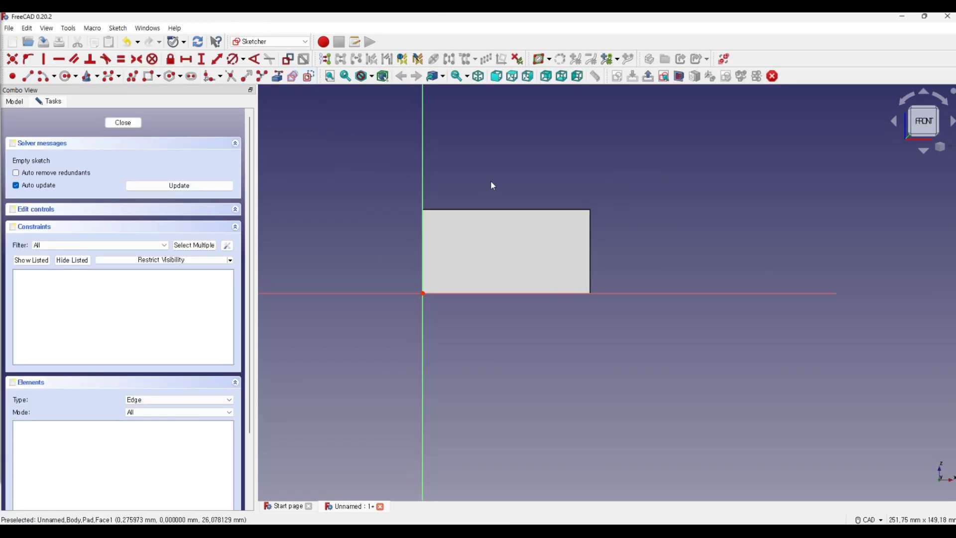
{"action": "scroll", "coordinate": [488, 180], "scroll_direction": "up", "scroll_amount": 2}
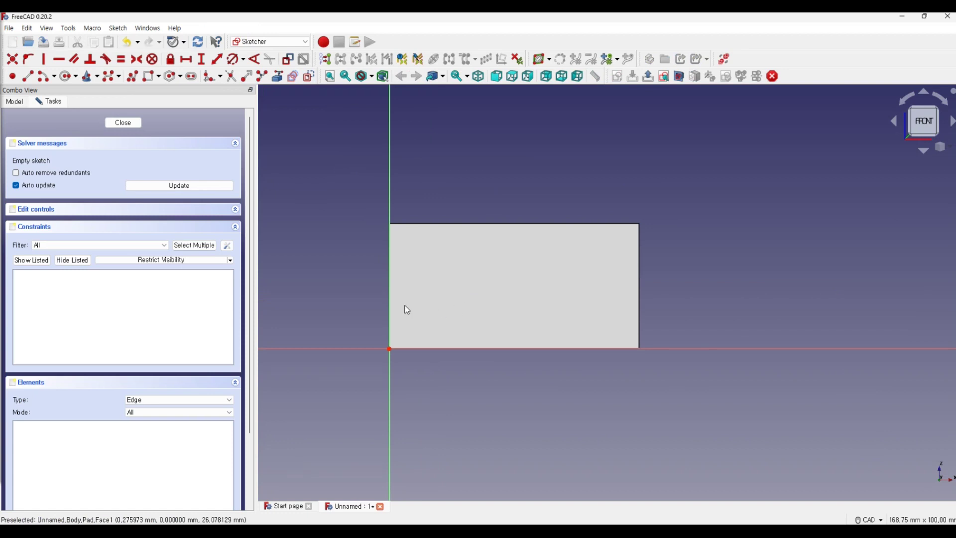
{"action": "scroll", "coordinate": [406, 308], "scroll_direction": "up", "scroll_amount": 2}
{"action": "scroll", "coordinate": [382, 304], "scroll_direction": "down", "scroll_amount": 1}
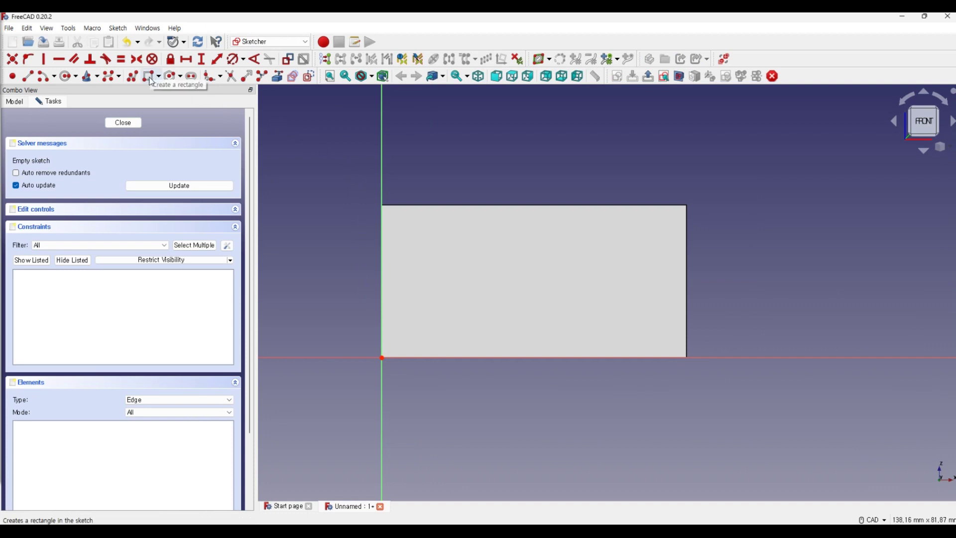
{"action": "left_click", "coordinate": [337, 150]}
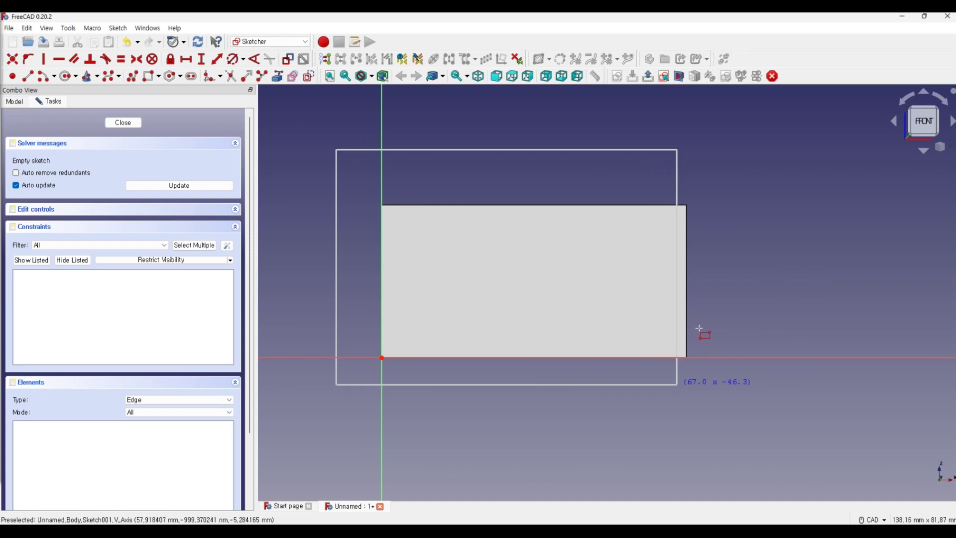
{"action": "left_click", "coordinate": [718, 262]}
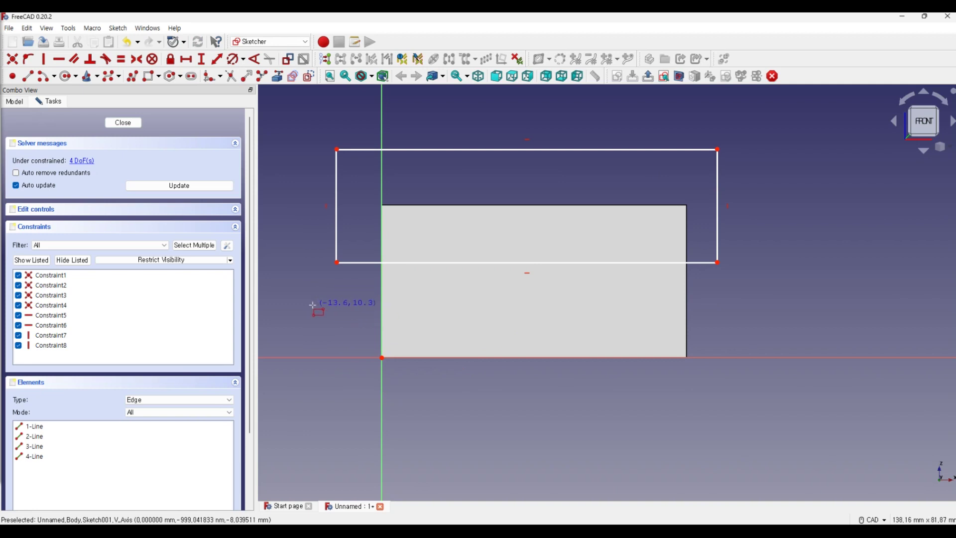
Place the rectangle's bottom 15 mm above the origin, make it 80 mm long, and close the sketch
{"action": "left_click", "coordinate": [207, 63]}
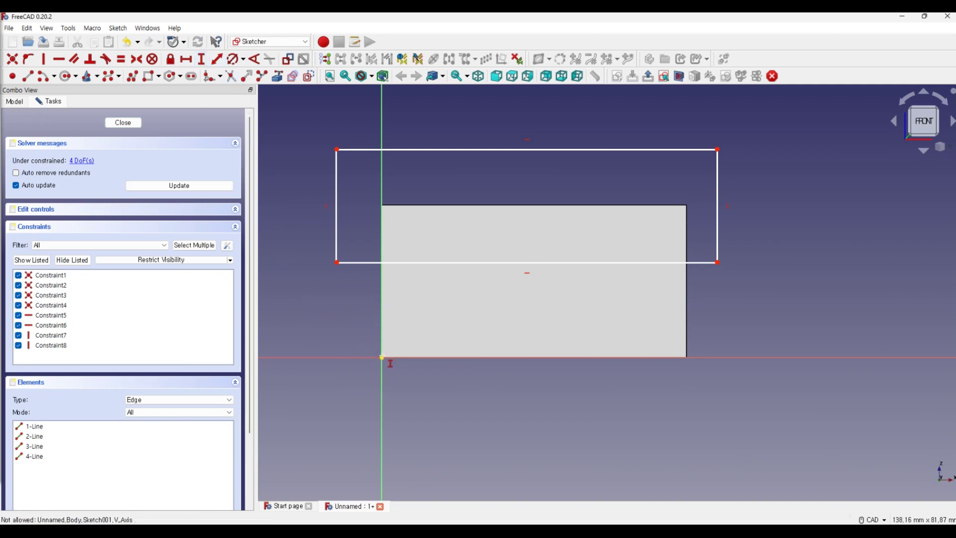
{"action": "left_click", "coordinate": [382, 358]}
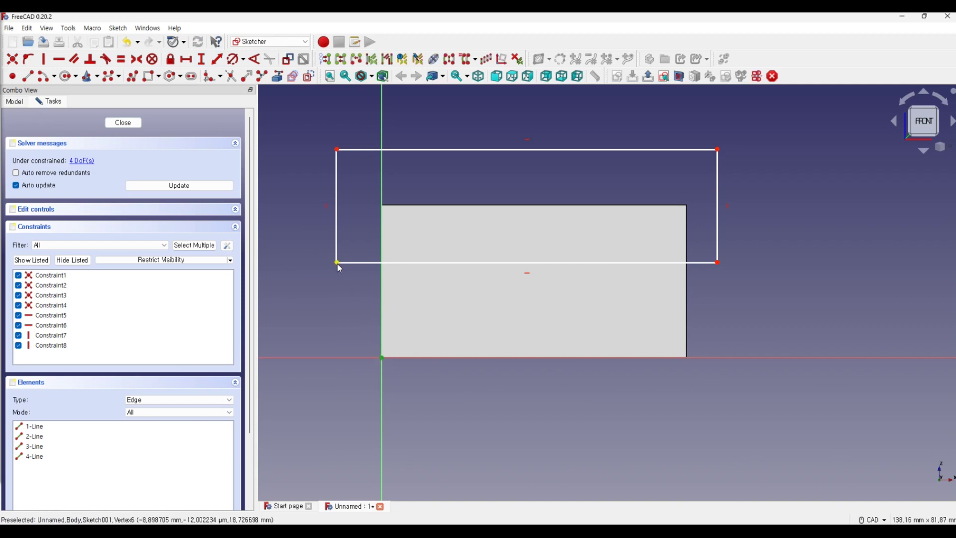
{"action": "left_click", "coordinate": [337, 262]}
{"action": "type", "text": "1"}
{"action": "key", "text": "Return"}
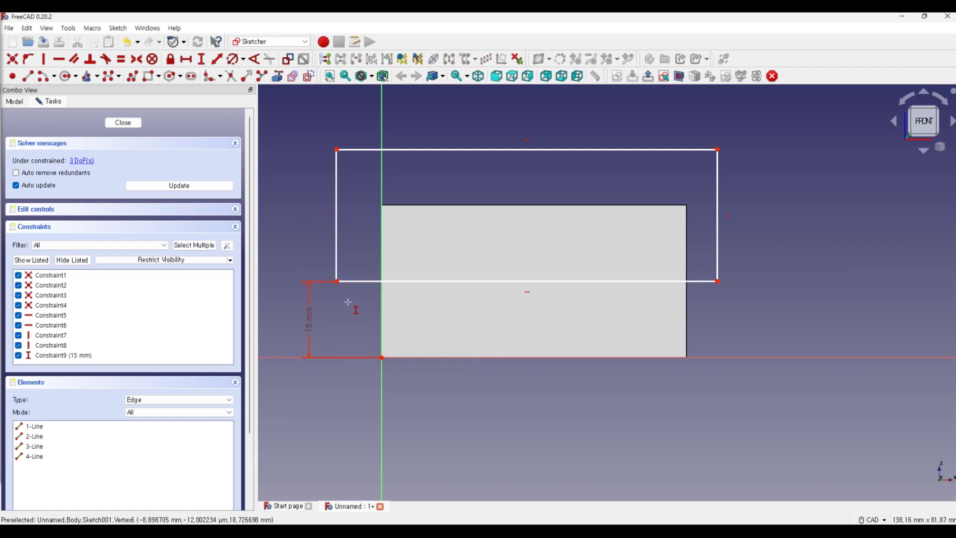
{"action": "left_click", "coordinate": [404, 153]}
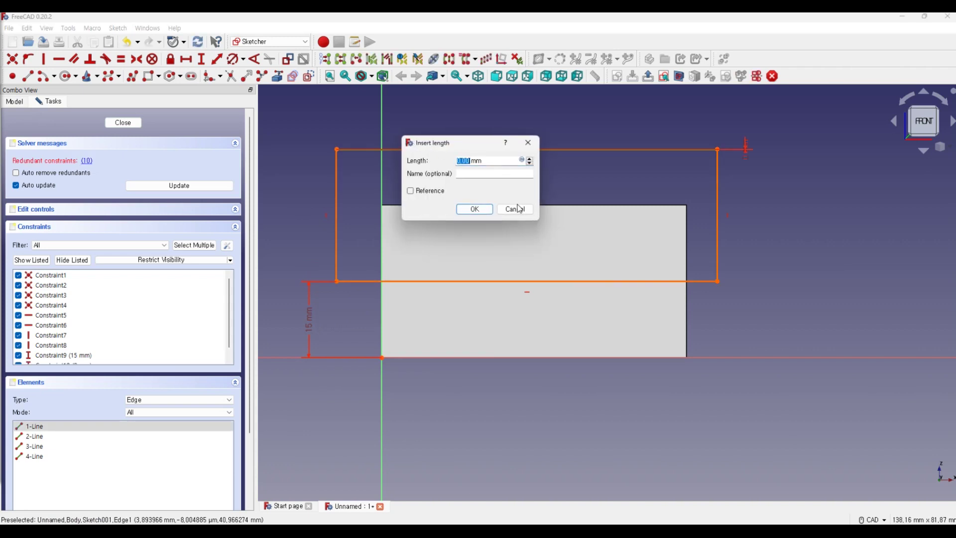
{"action": "key", "text": "Escape"}
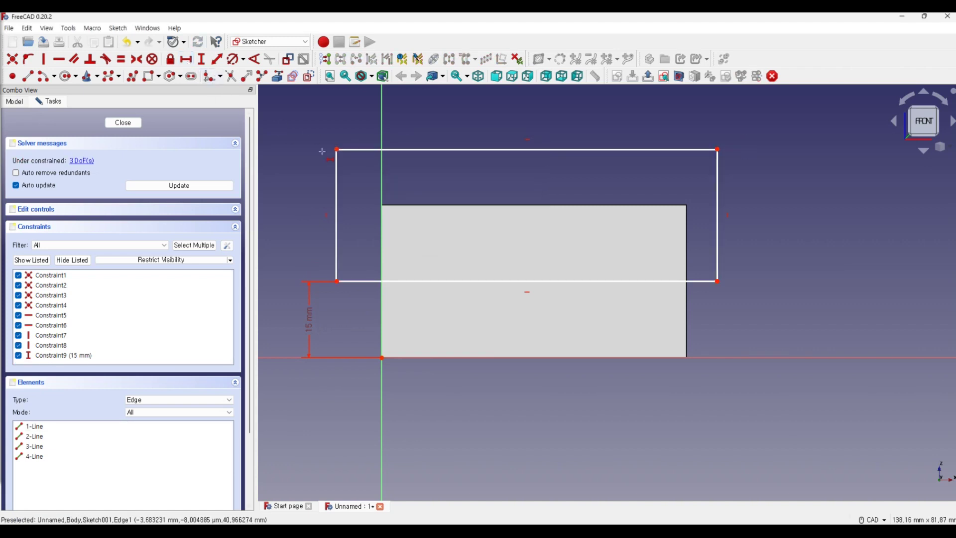
{"action": "left_click", "coordinate": [449, 281]}
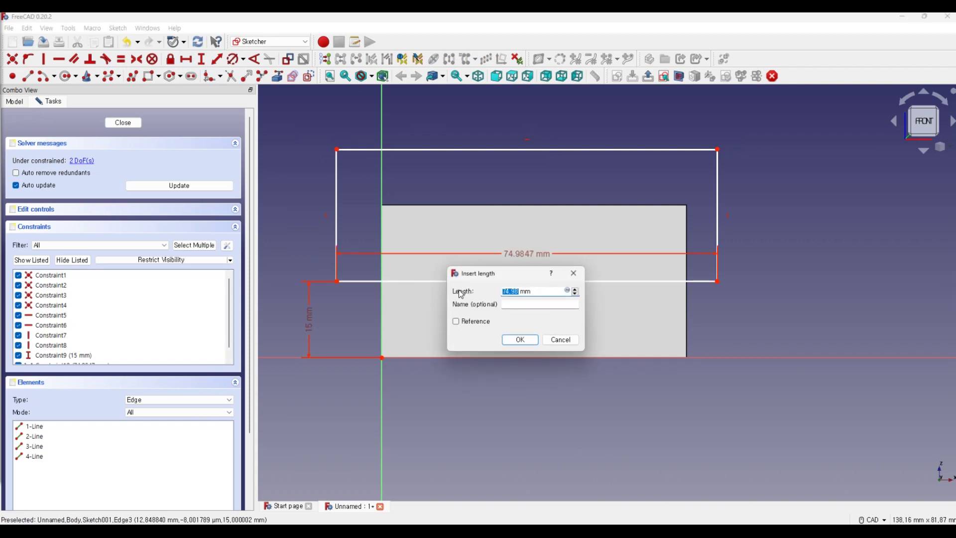
{"action": "type", "text": "80"}
{"action": "key", "text": "Return"}
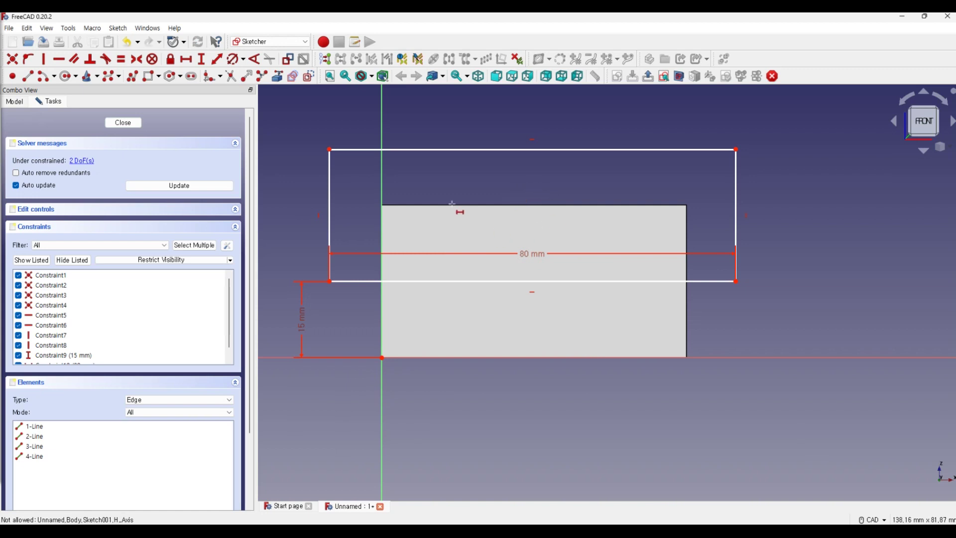
{"action": "left_click", "coordinate": [131, 125]}
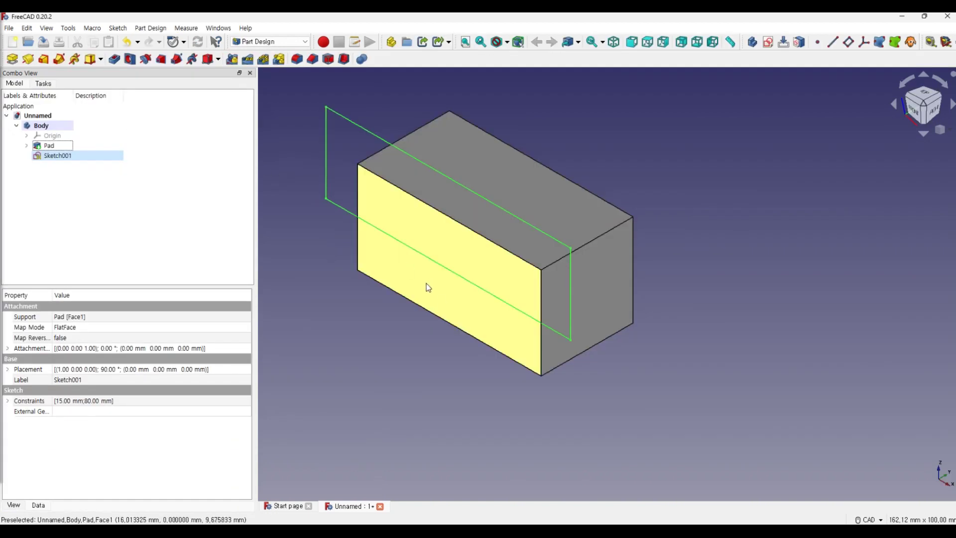
{"action": "scroll", "coordinate": [385, 345], "scroll_direction": "up", "scroll_amount": 2}
{"action": "scroll", "coordinate": [349, 309], "scroll_direction": "up", "scroll_amount": 1}
{"action": "scroll", "coordinate": [384, 300], "scroll_direction": "down", "scroll_amount": 1}
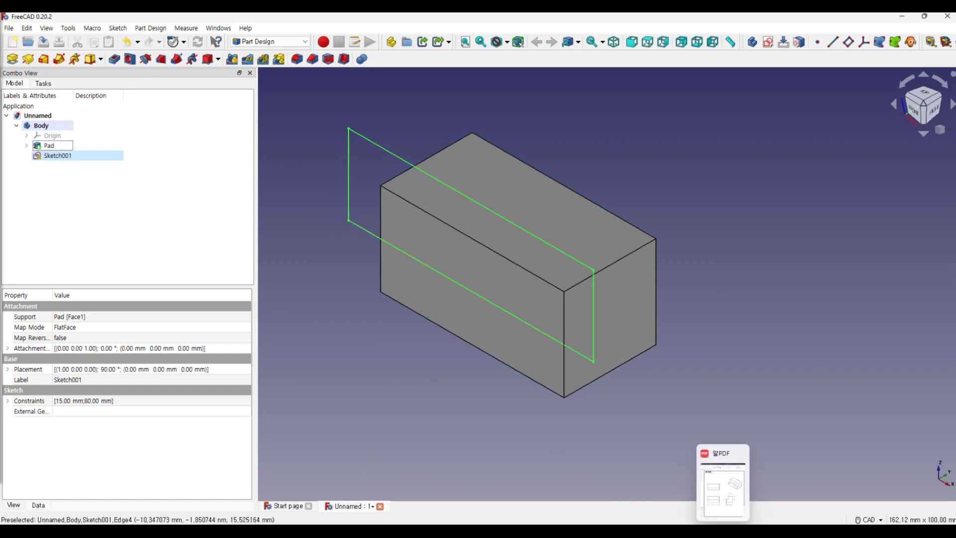
{"action": "left_click", "coordinate": [725, 480]}
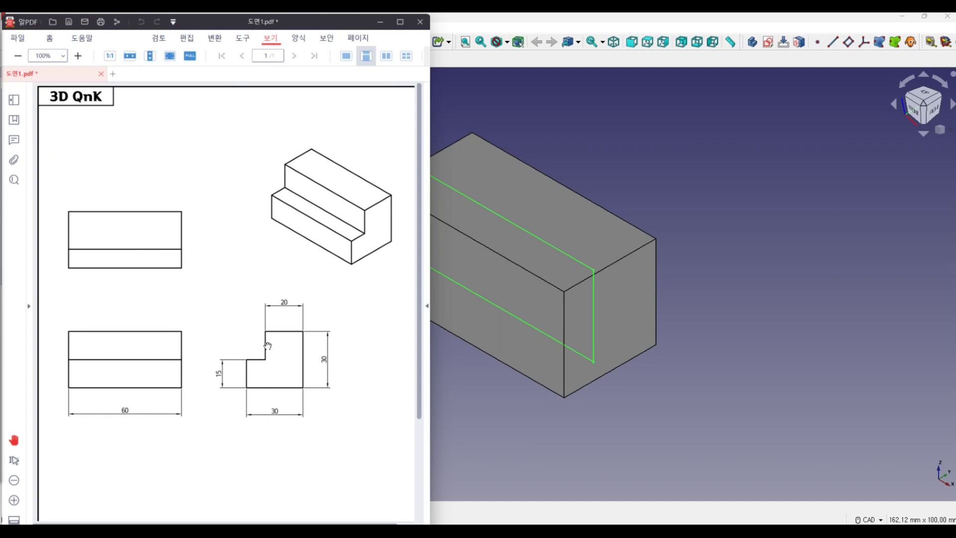
{"action": "left_click", "coordinate": [379, 22]}
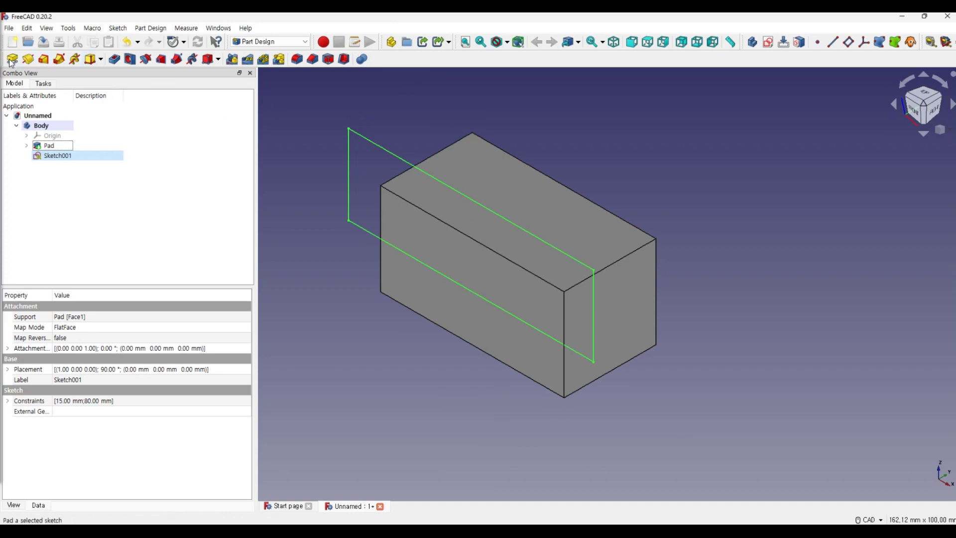
Pocket Sketch001 10 mm deep into the block
{"action": "left_click", "coordinate": [115, 59]}
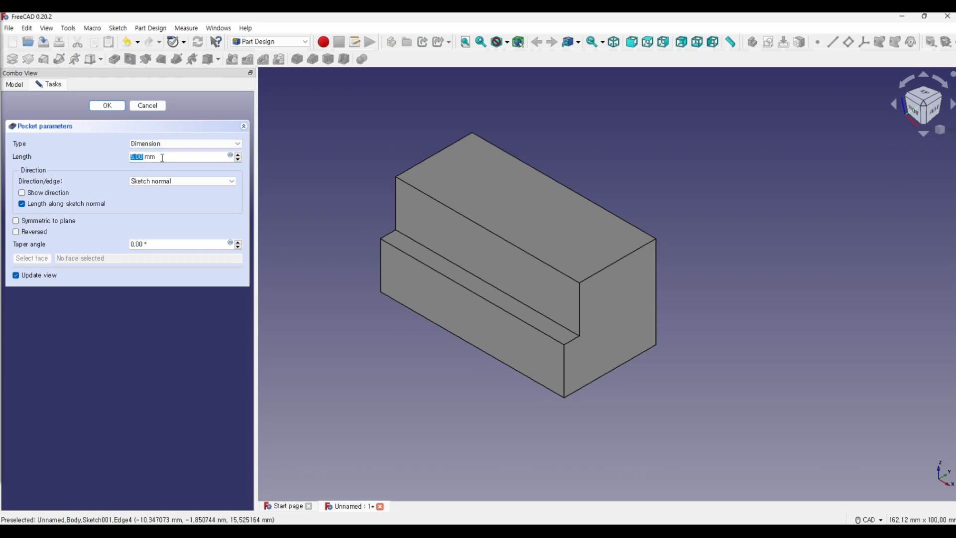
{"action": "left_click_drag", "start_coordinate": [163, 158], "coordinate": [113, 160]}
{"action": "type", "text": "1"}
{"action": "left_click", "coordinate": [107, 105]}
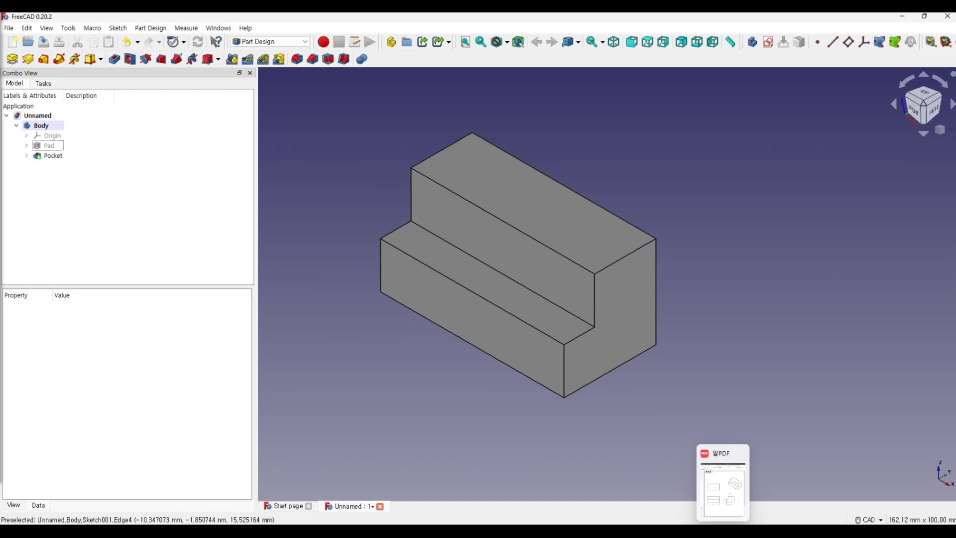
Compare the stepped block against the reference drawing, then return to the model
{"action": "left_click", "coordinate": [723, 490]}
{"action": "left_click", "coordinate": [575, 304]}
{"action": "middle_click_drag", "start_coordinate": [576, 304], "coordinate": [734, 326]}
{"action": "key", "text": "alt+Tab"}
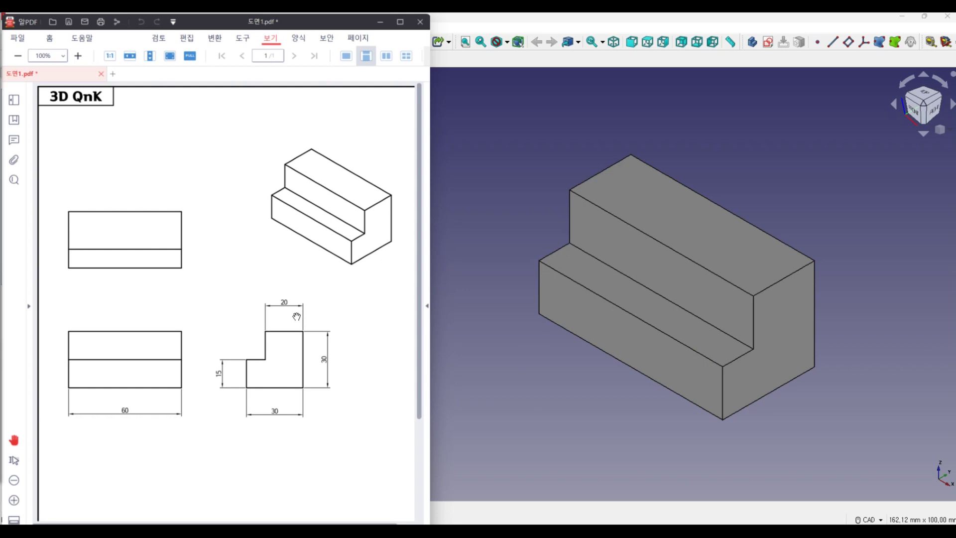
{"action": "key", "text": "alt+Tab"}
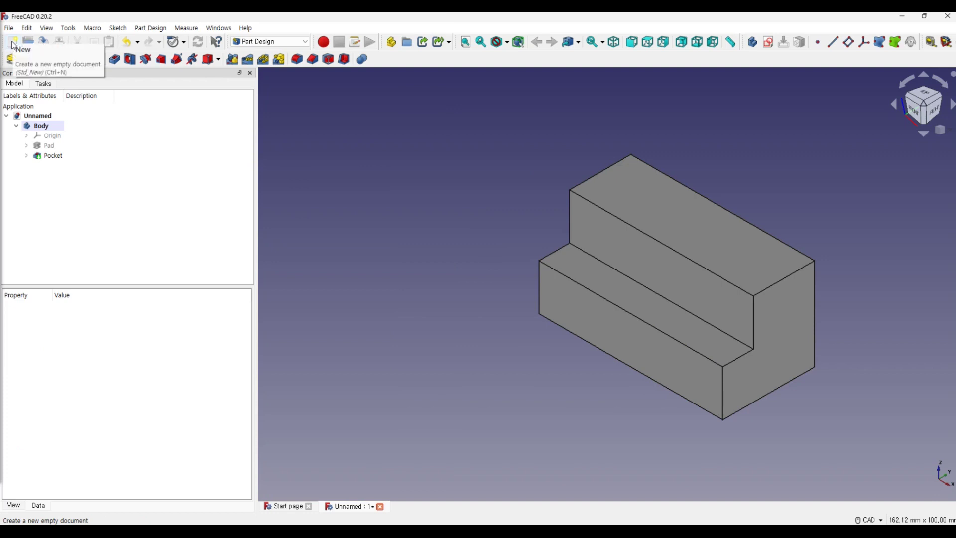
In a new document, start a sketch on the YZ plane after briefly checking the drawing
{"action": "left_click", "coordinate": [14, 45]}
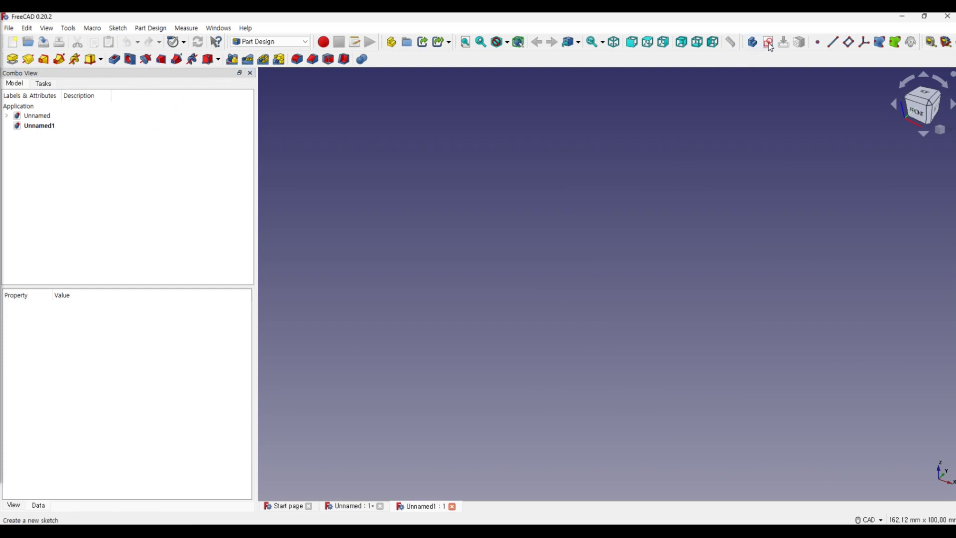
{"action": "left_click_drag", "start_coordinate": [737, 63], "coordinate": [406, 60]}
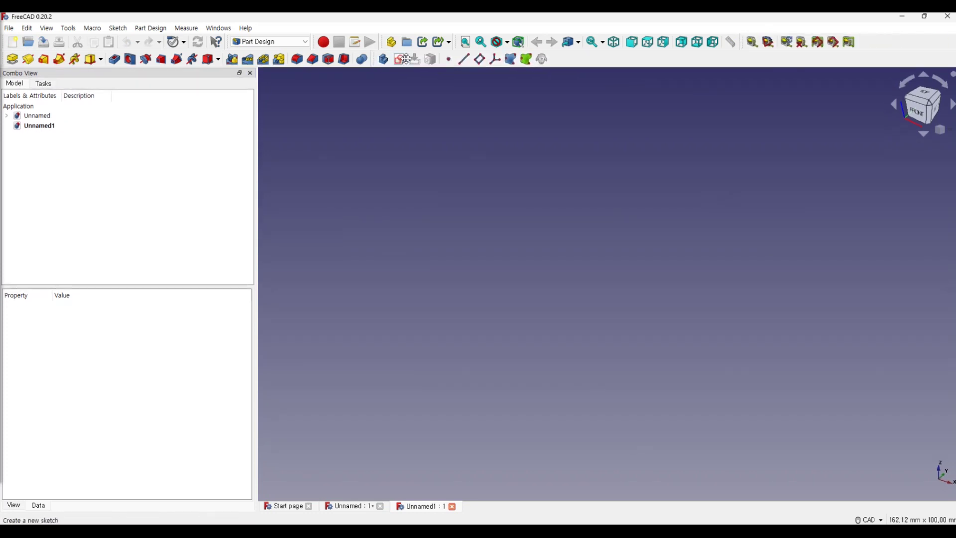
{"action": "left_click", "coordinate": [399, 59]}
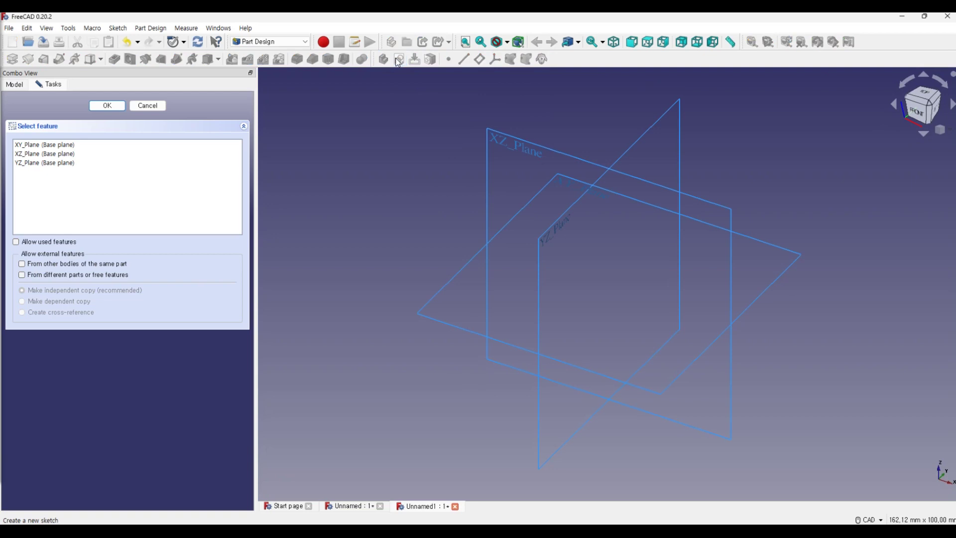
{"action": "left_click", "coordinate": [571, 208]}
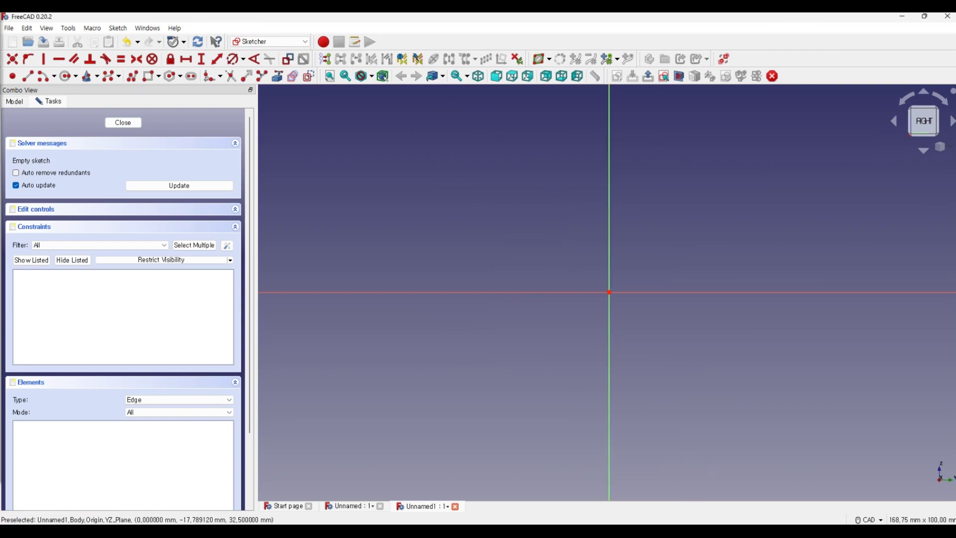
{"action": "left_click", "coordinate": [724, 478]}
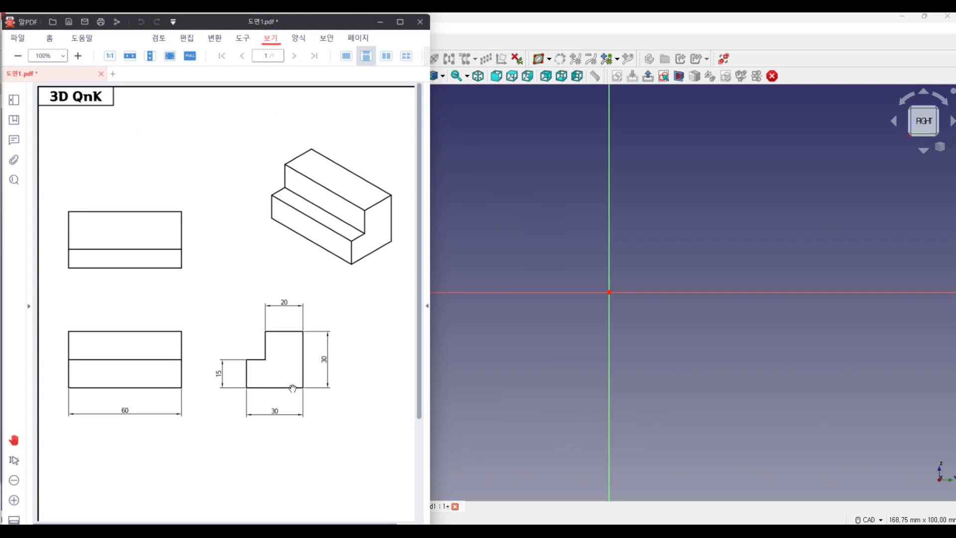
{"action": "left_click", "coordinate": [381, 22]}
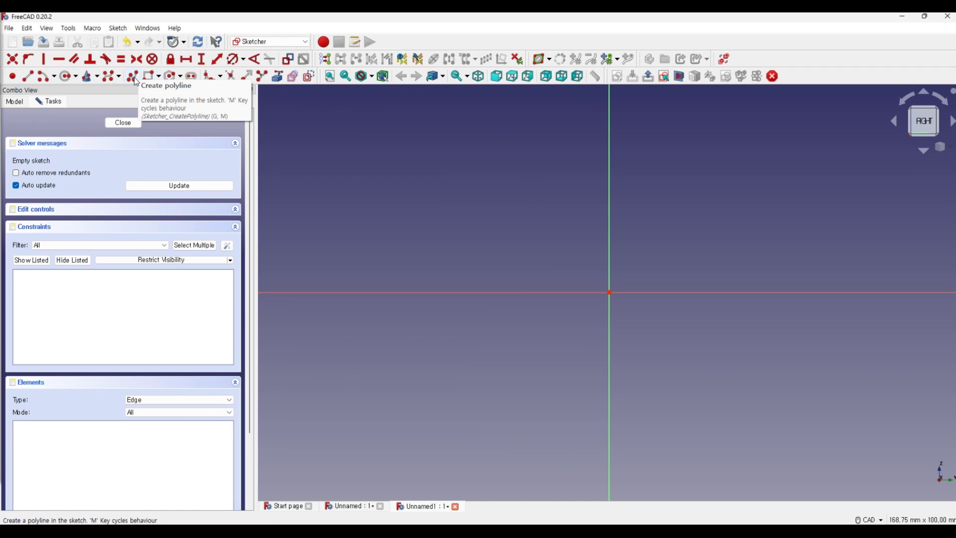
Draw a closed six-line polyline from the origin: up, right, up, right, down, back
{"action": "left_click", "coordinate": [136, 80]}
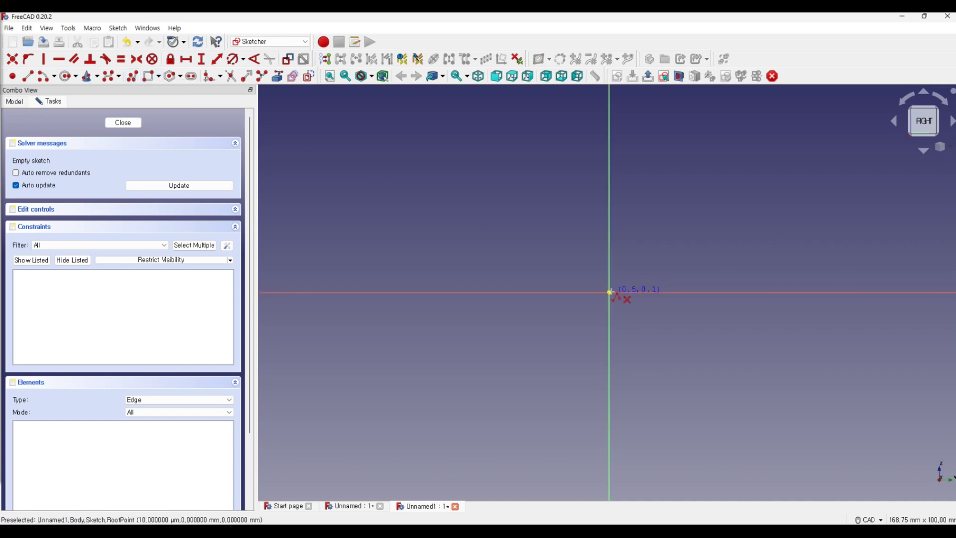
{"action": "left_click", "coordinate": [610, 293]}
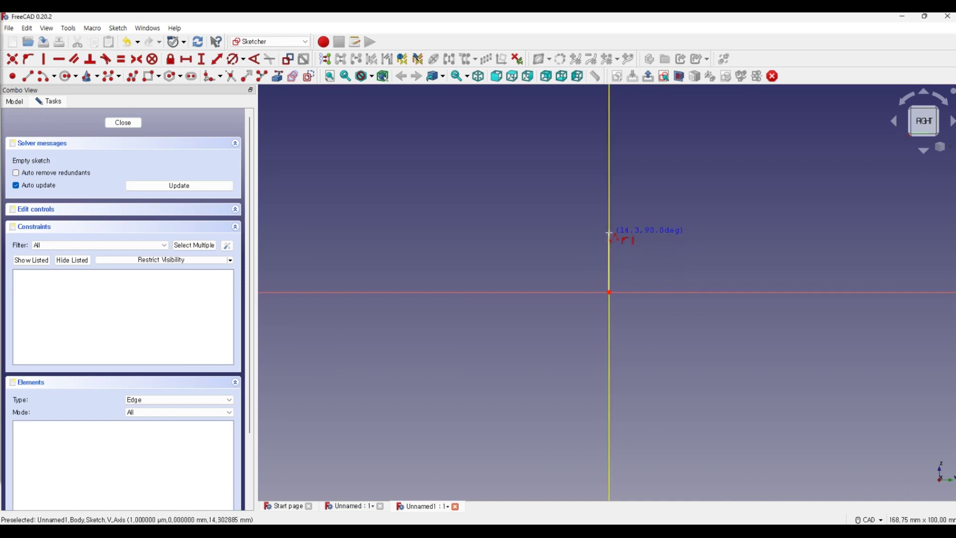
{"action": "left_click", "coordinate": [609, 232]}
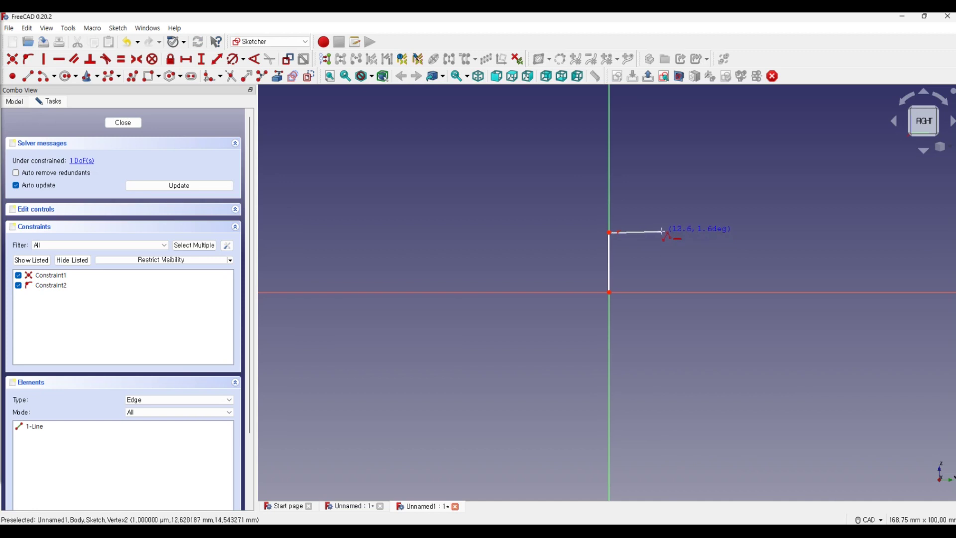
{"action": "left_click", "coordinate": [663, 232]}
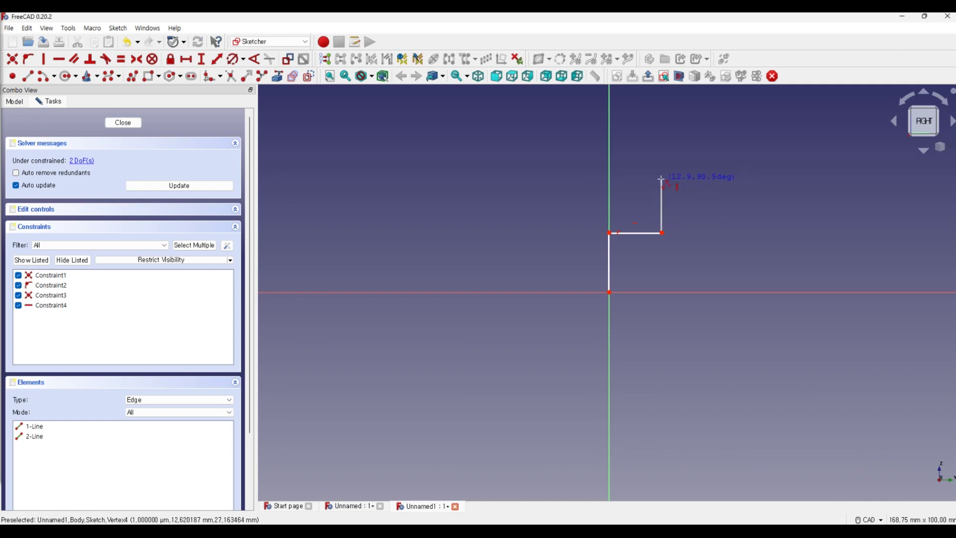
{"action": "left_click", "coordinate": [662, 179]}
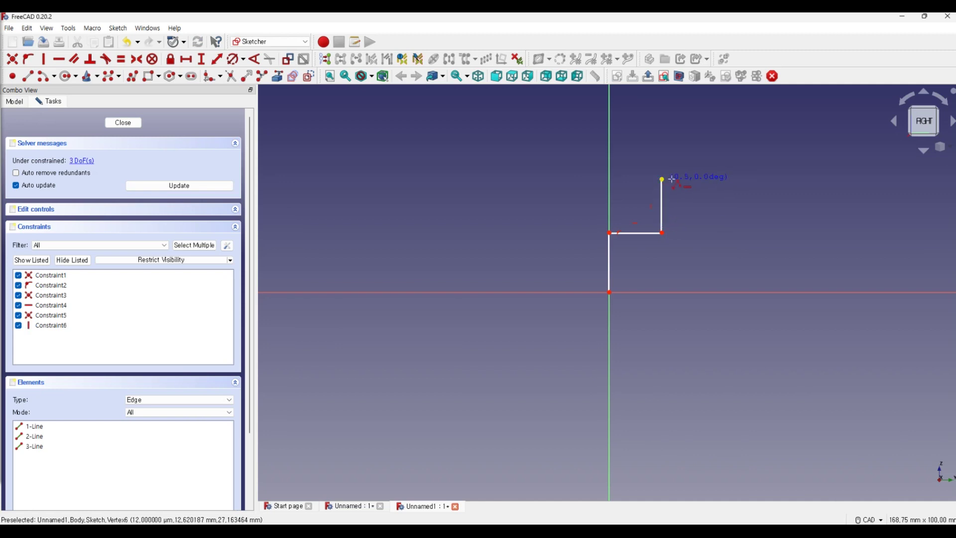
{"action": "left_click", "coordinate": [718, 179]}
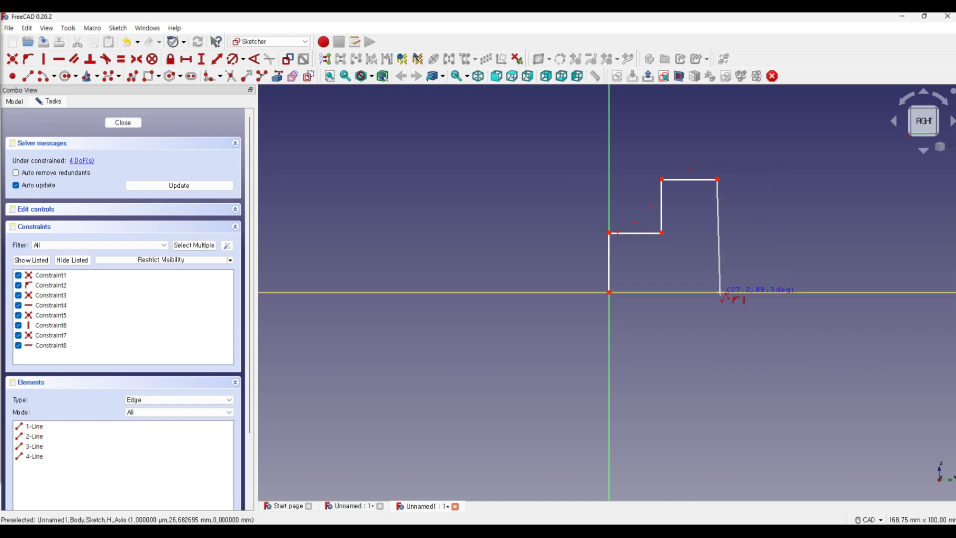
{"action": "left_click", "coordinate": [719, 293]}
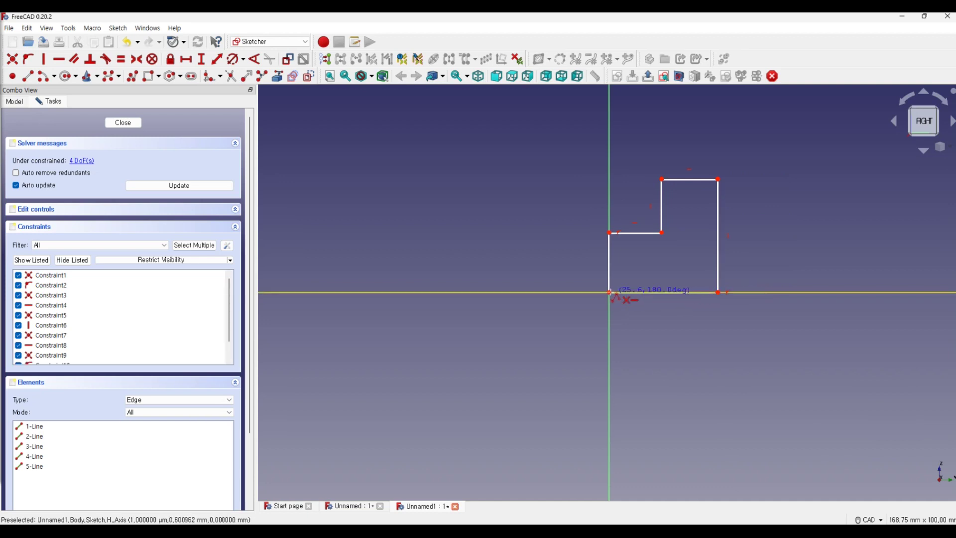
{"action": "left_click", "coordinate": [610, 292]}
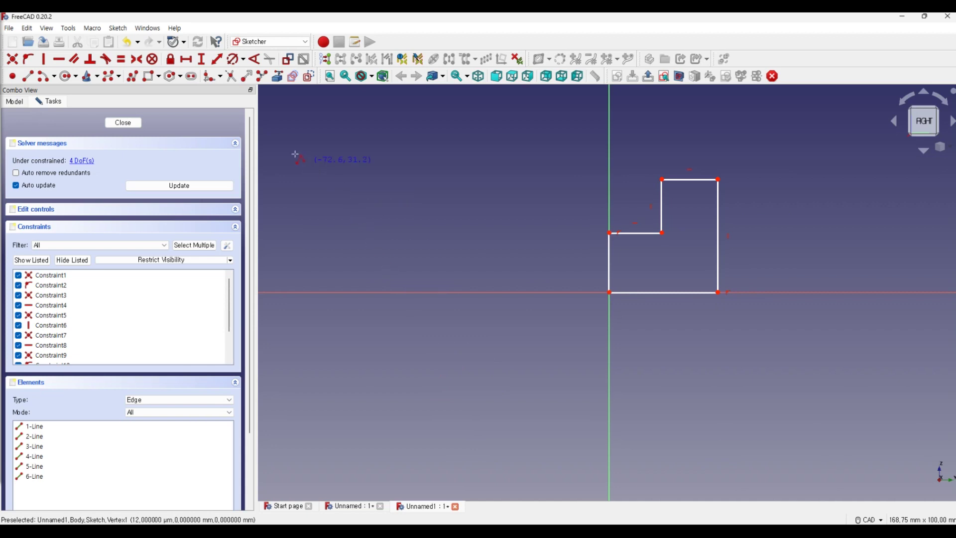
Set the profile's horizontal widths: 30 mm bottom edge and 20 mm top edge
{"action": "left_click", "coordinate": [188, 63]}
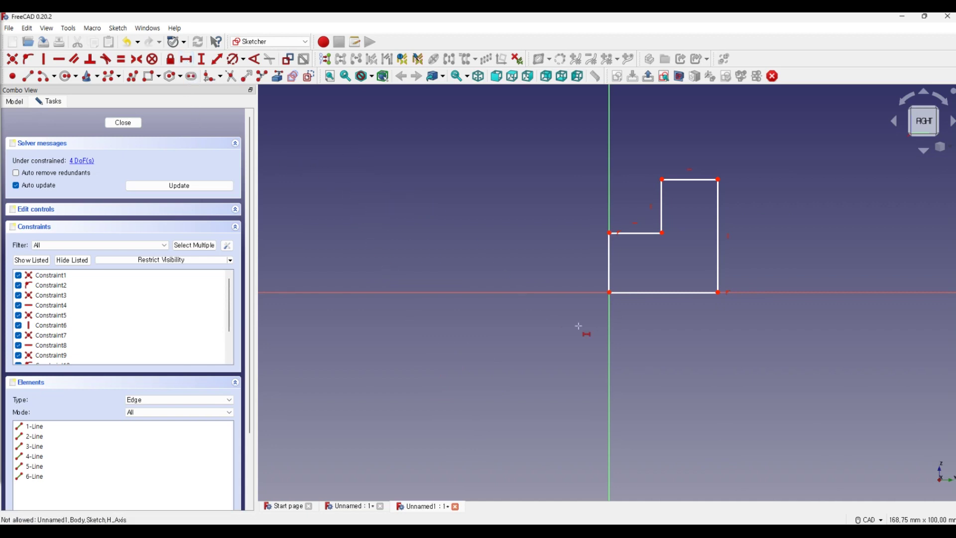
{"action": "left_click", "coordinate": [670, 292]}
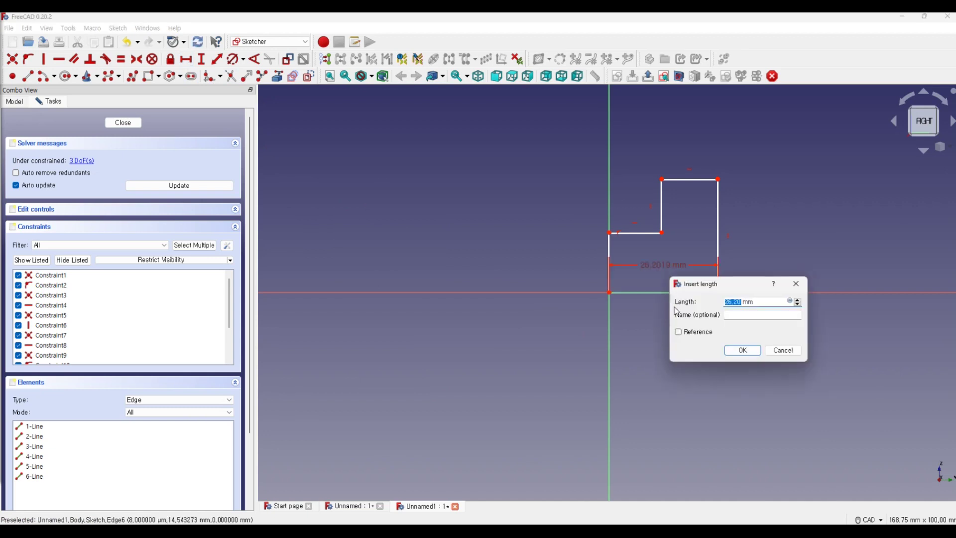
{"action": "type", "text": "3"}
{"action": "key", "text": "Return"}
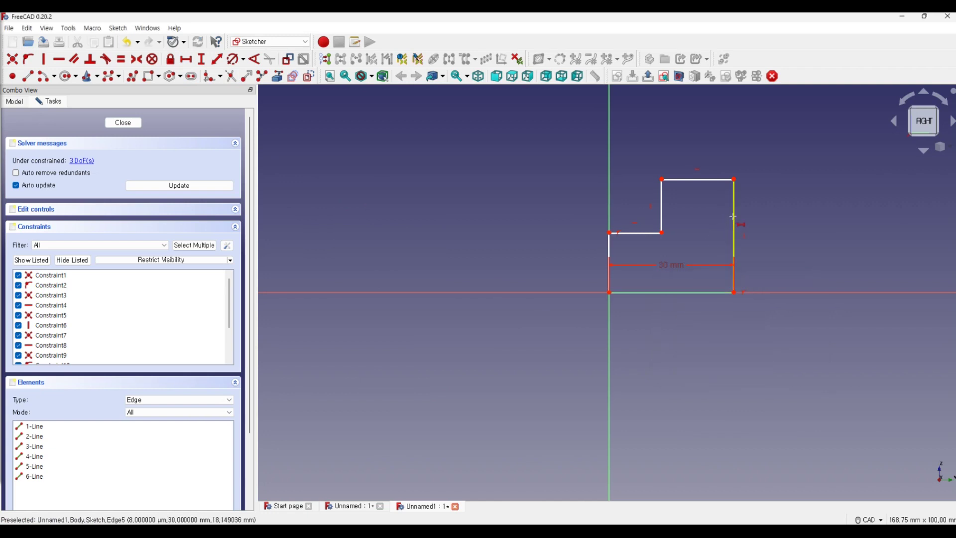
{"action": "left_click", "coordinate": [695, 178]}
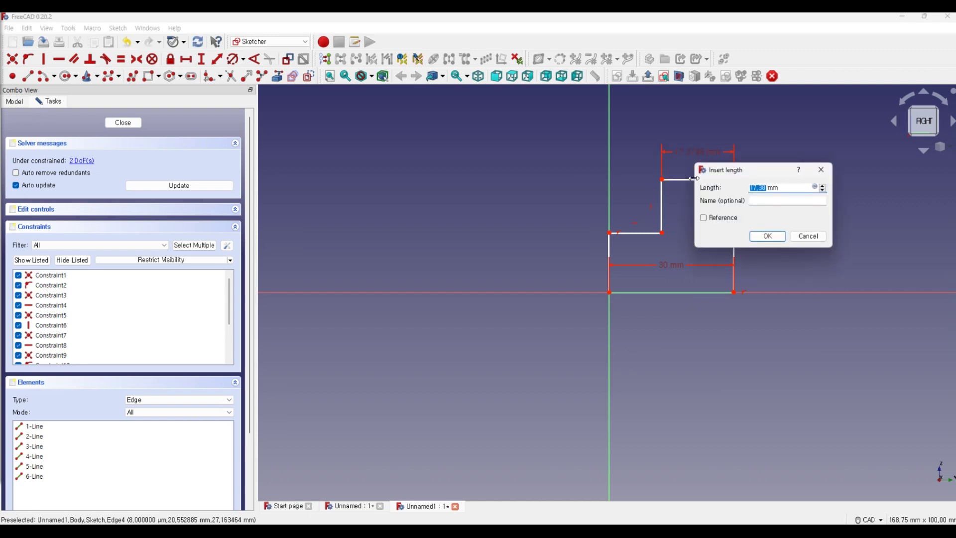
{"action": "type", "text": "20"}
{"action": "key", "text": "Return"}
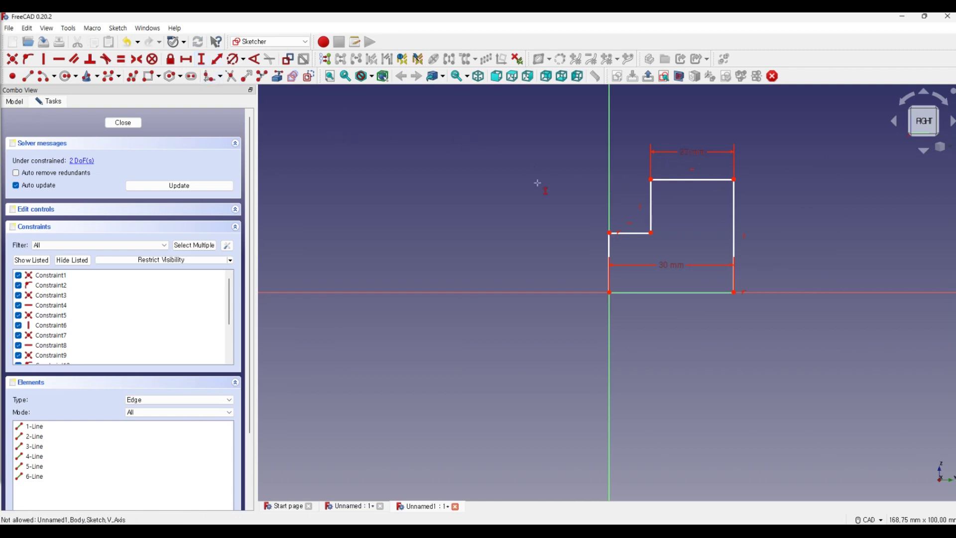
Set the 30 mm overall height and 15 mm step height, moving the dimension labels clear
{"action": "left_click", "coordinate": [735, 220]}
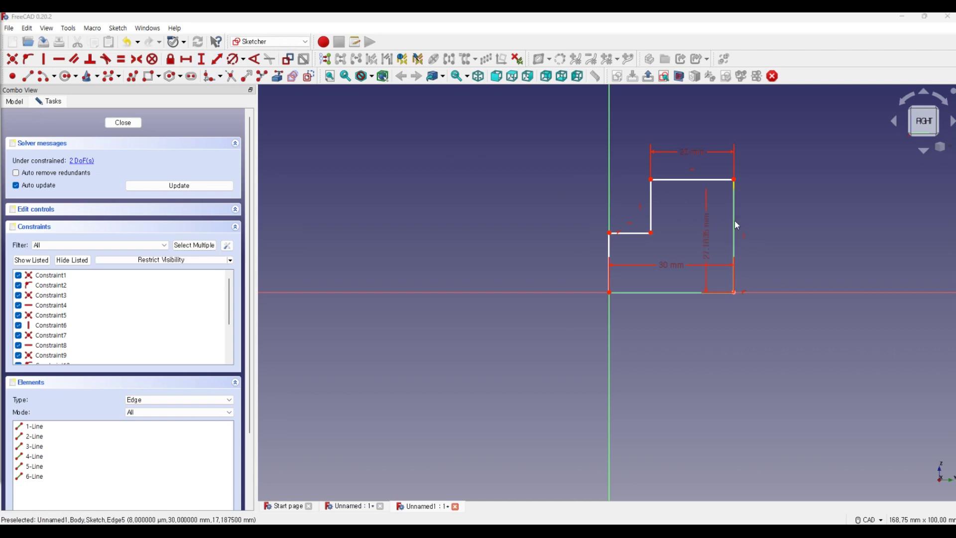
{"action": "type", "text": "3"}
{"action": "key", "text": "Return"}
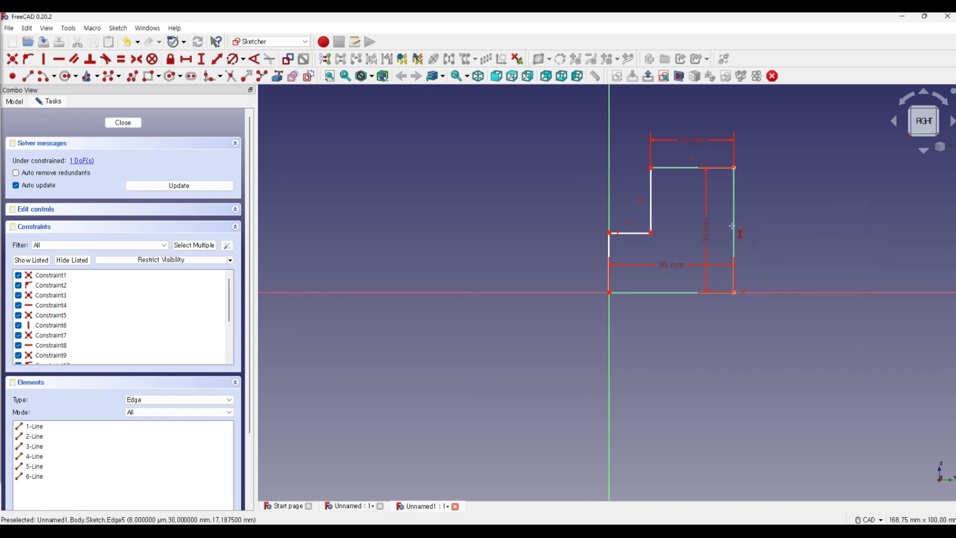
{"action": "left_click", "coordinate": [610, 254]}
{"action": "type", "text": "15"}
{"action": "key", "text": "Return"}
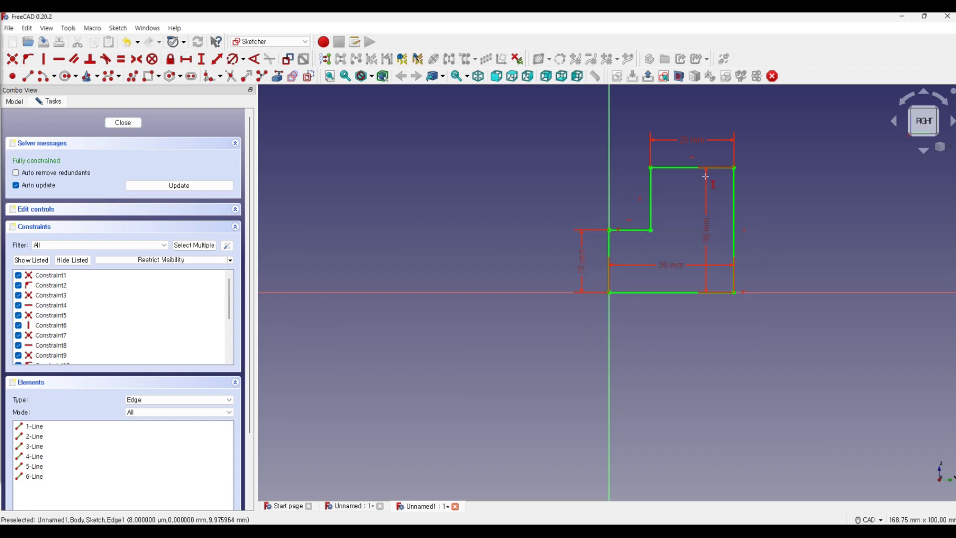
{"action": "left_click_drag", "start_coordinate": [706, 226], "coordinate": [780, 234]}
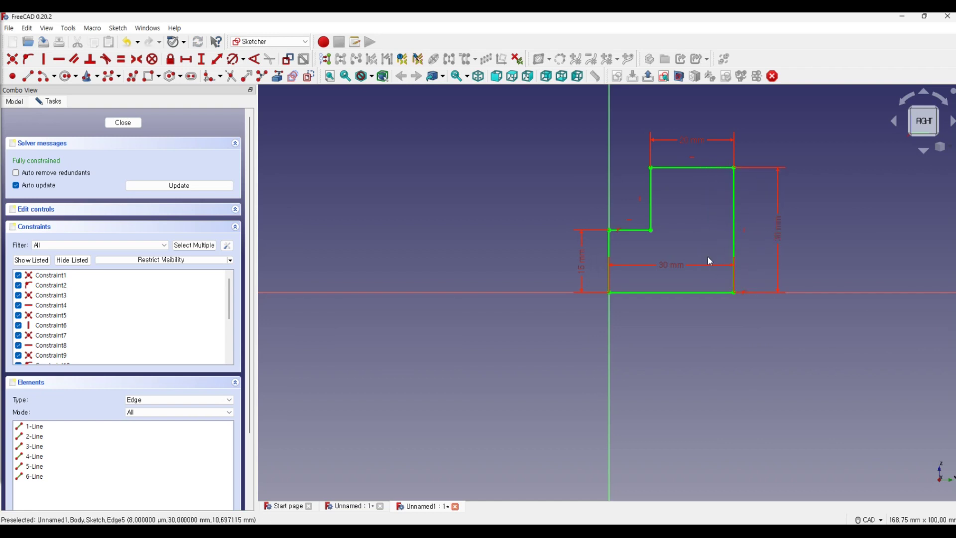
{"action": "left_click_drag", "start_coordinate": [665, 263], "coordinate": [678, 332]}
{"action": "scroll", "coordinate": [695, 176], "scroll_direction": "up", "scroll_amount": 1}
{"action": "scroll", "coordinate": [697, 175], "scroll_direction": "up", "scroll_amount": 1}
{"action": "scroll", "coordinate": [700, 175], "scroll_direction": "up", "scroll_amount": 2}
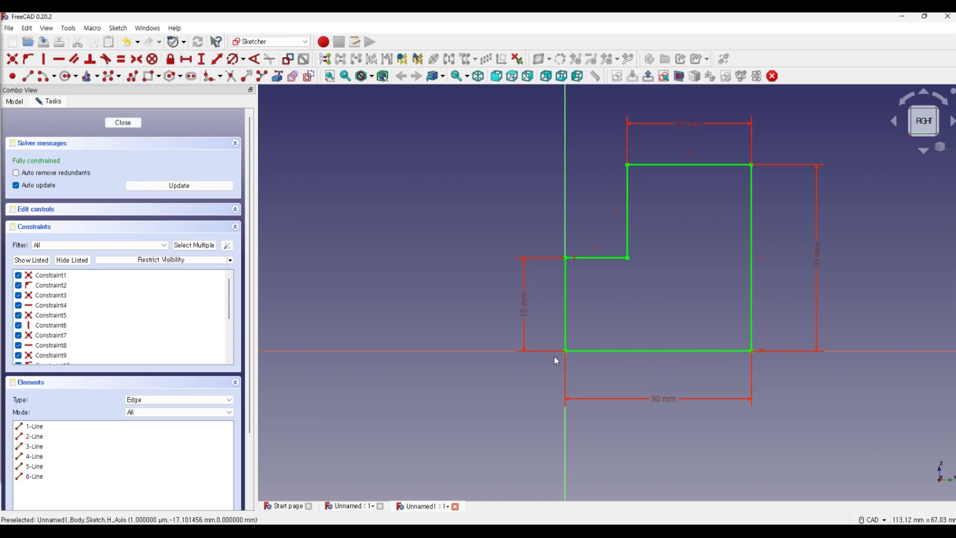
Close the sketch and pad the L profile to a length of 60 mm
{"action": "left_click", "coordinate": [126, 124]}
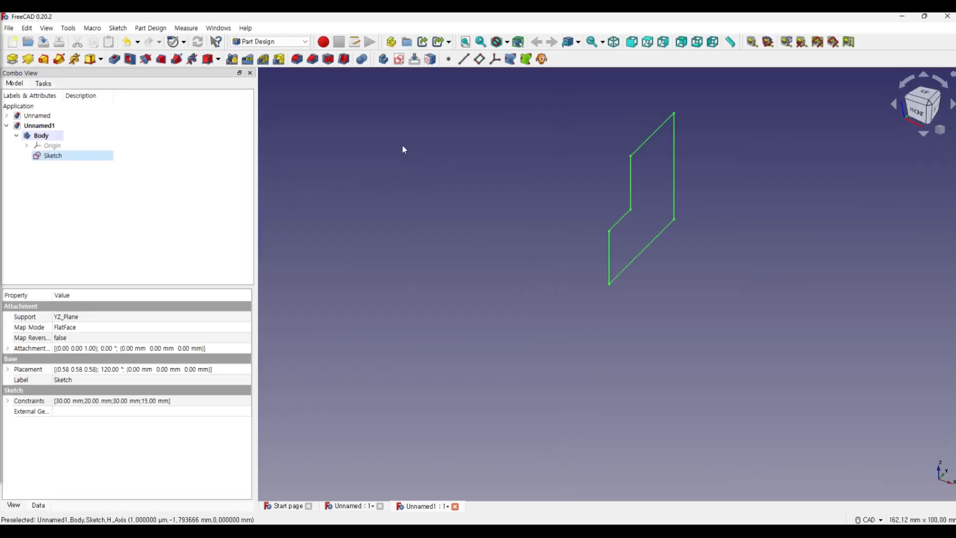
{"action": "left_click", "coordinate": [13, 62]}
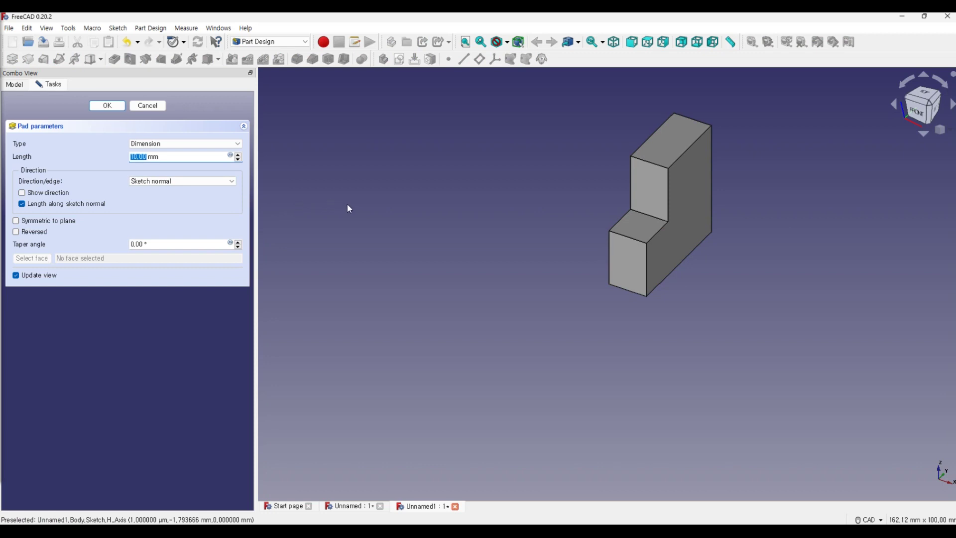
{"action": "key", "text": "ctrl+a"}
{"action": "type", "text": "6"}
{"action": "key", "text": "Return"}
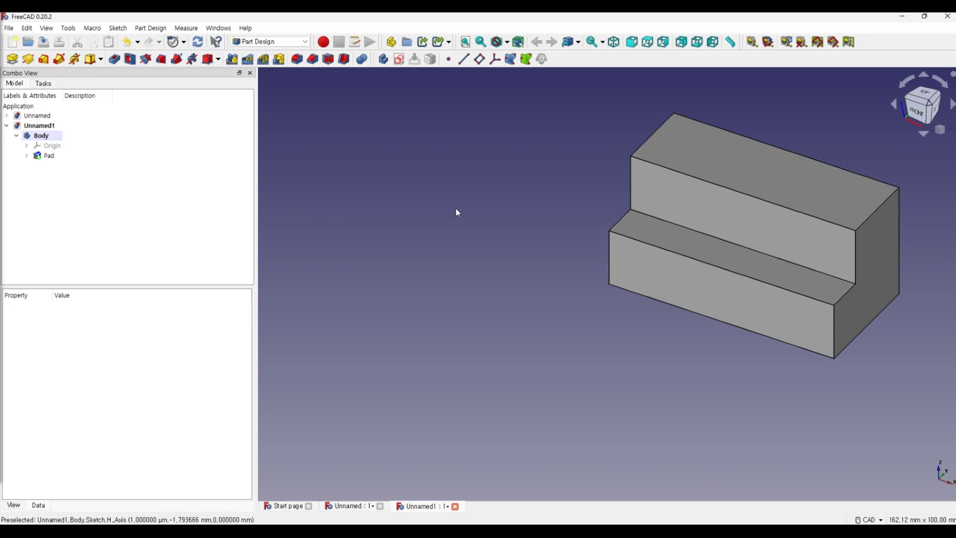
{"action": "scroll", "coordinate": [655, 214], "scroll_direction": "down", "scroll_amount": 4}
{"action": "scroll", "coordinate": [780, 210], "scroll_direction": "up", "scroll_amount": 3}
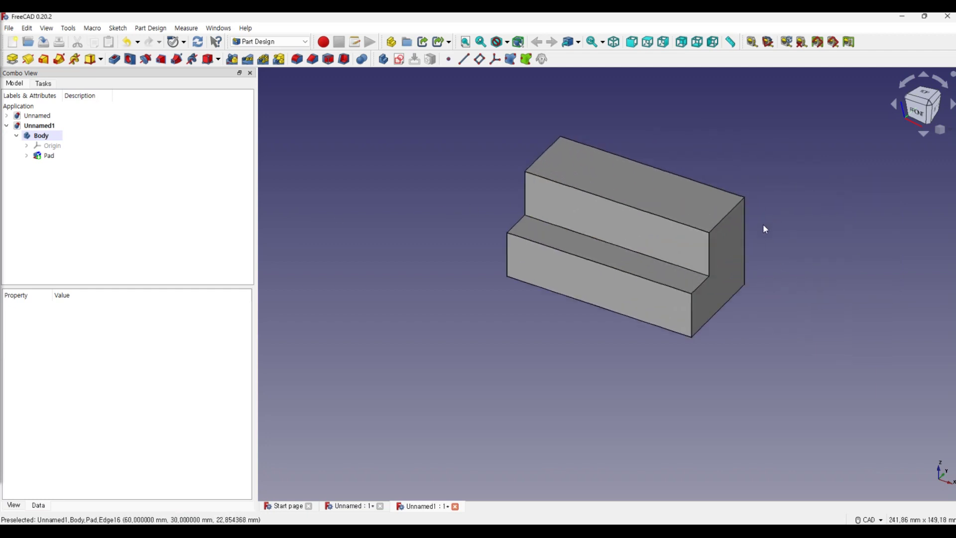
Show the stepped block in isometric view and reopen the ALPDF drawing to compare
{"action": "key", "text": "alt+Tab"}
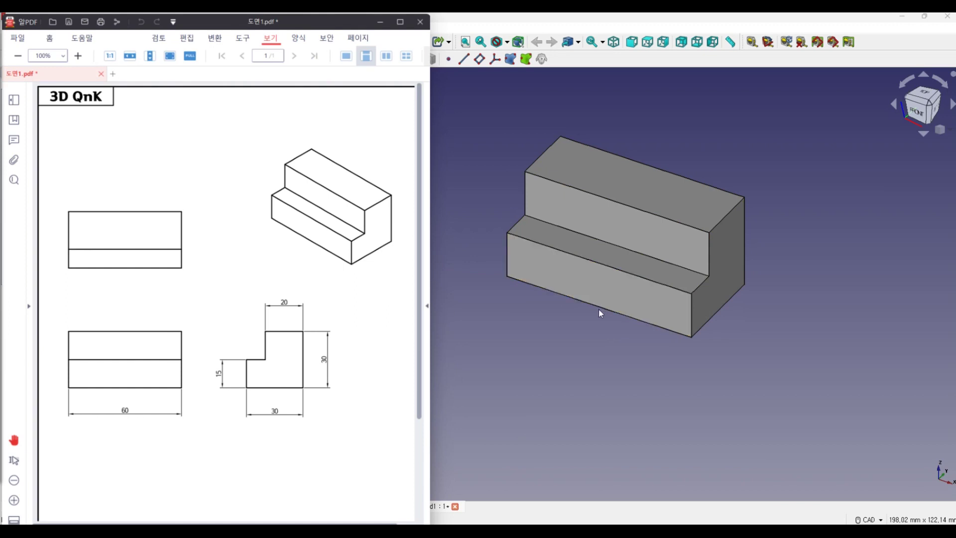
{"action": "left_click", "coordinate": [940, 129]}
{"action": "left_click", "coordinate": [939, 130]}
{"action": "left_click", "coordinate": [941, 157]}
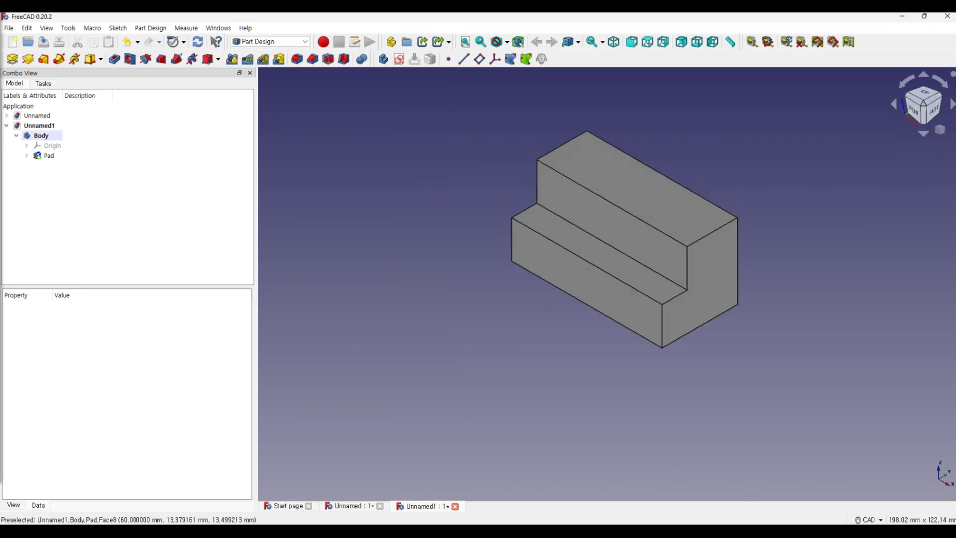
{"action": "left_click", "coordinate": [722, 478]}
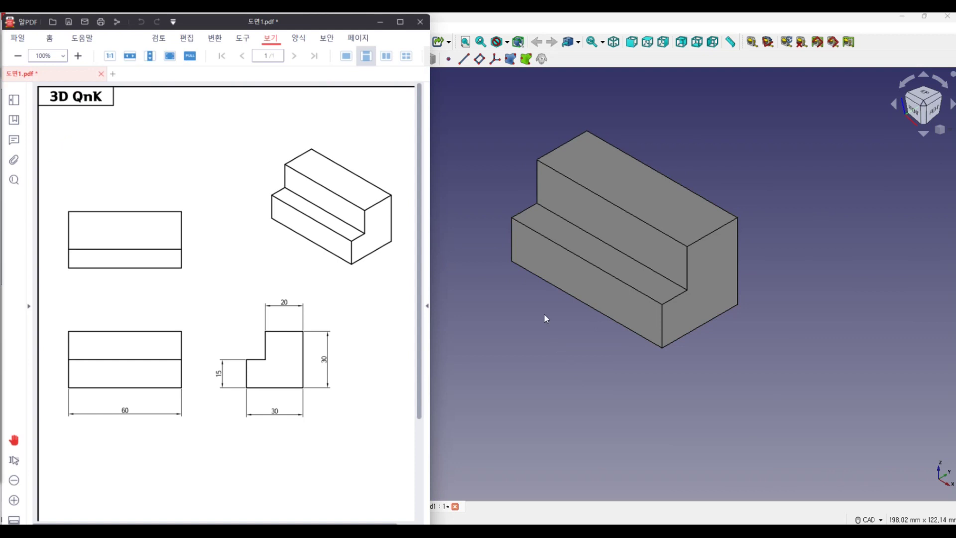